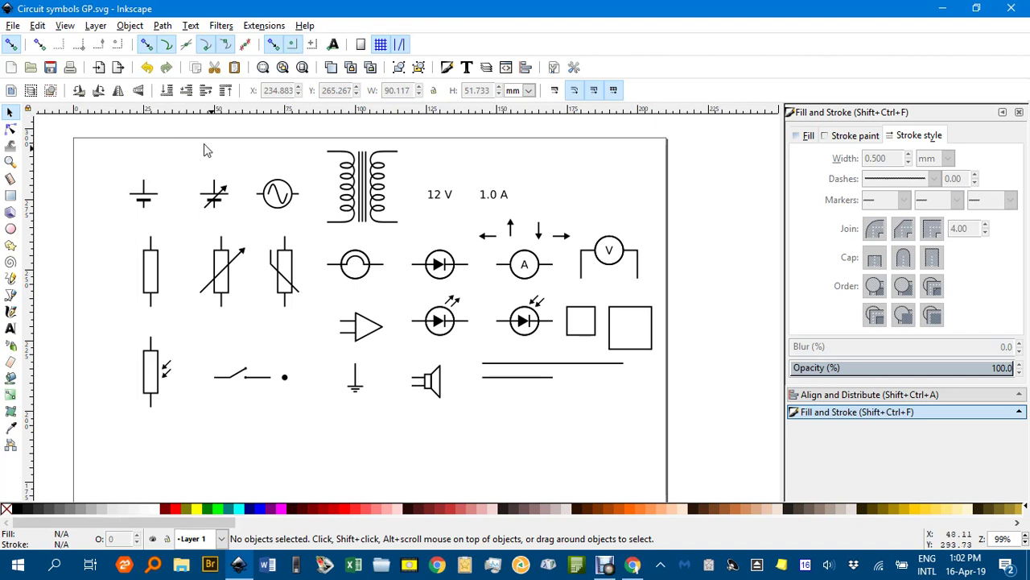
Show the page grid and check the rectangular grid's spacing settings in the document properties
click(64, 26)
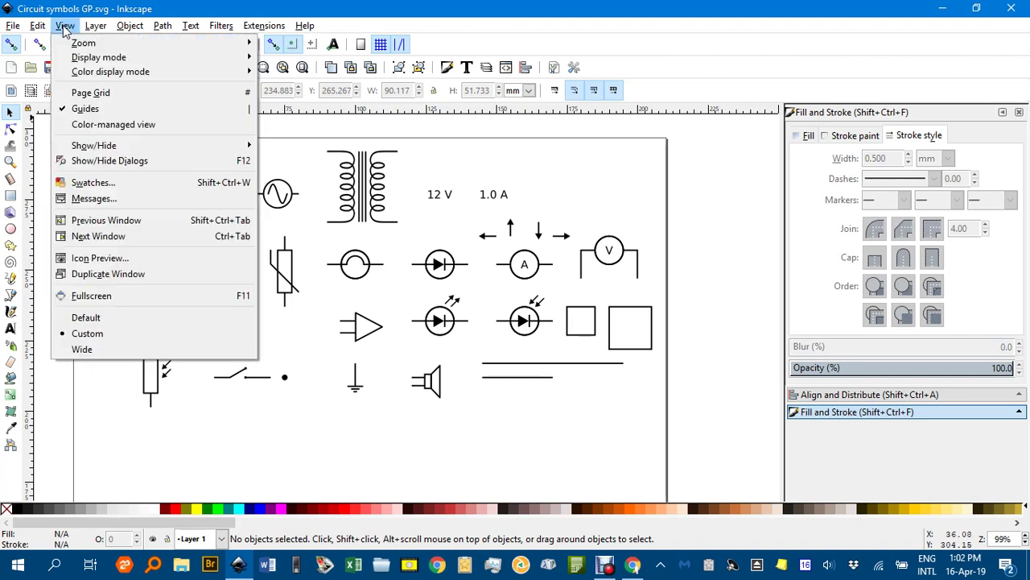
click(82, 96)
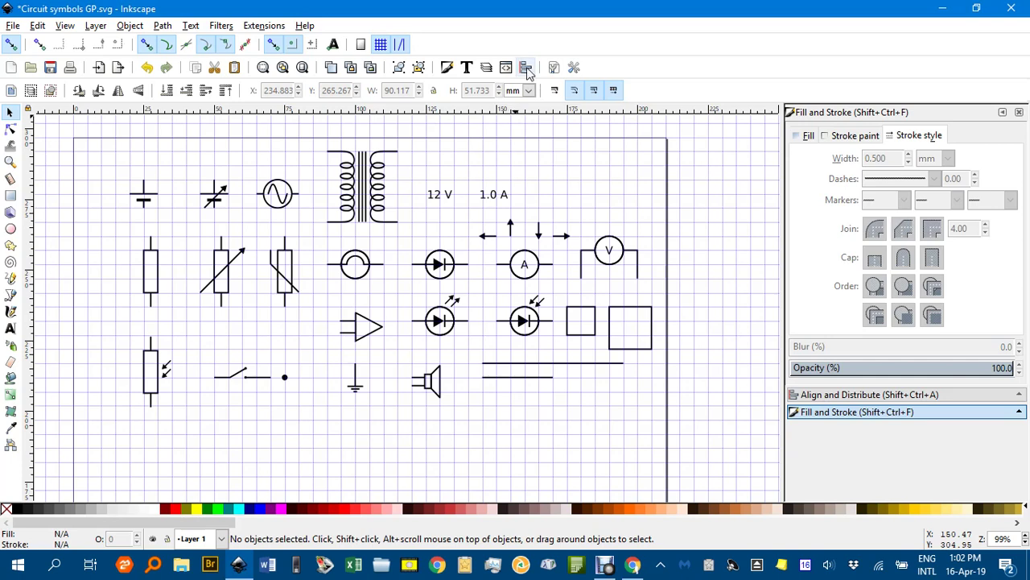
click(553, 67)
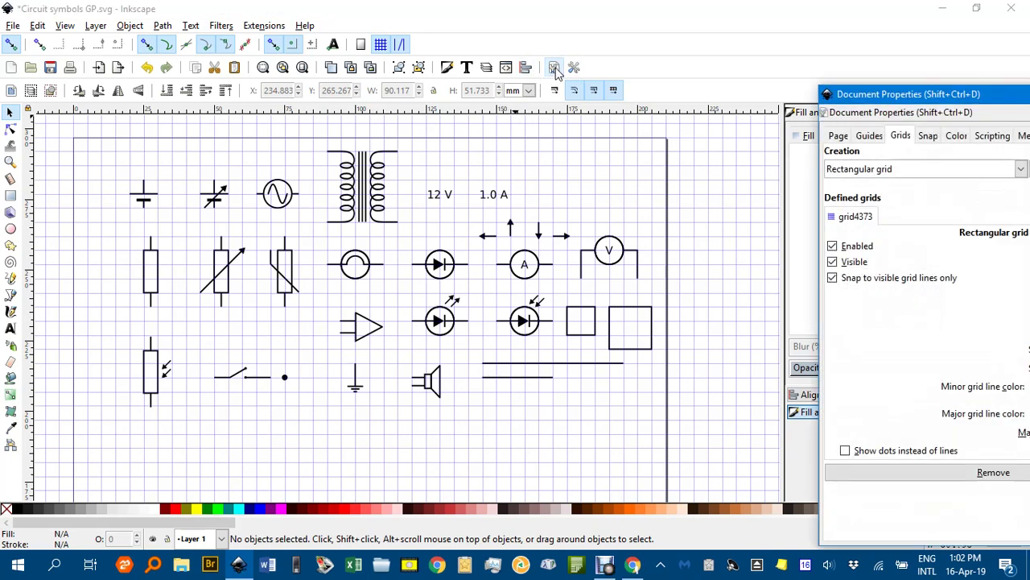
drag(958, 99, 667, 98)
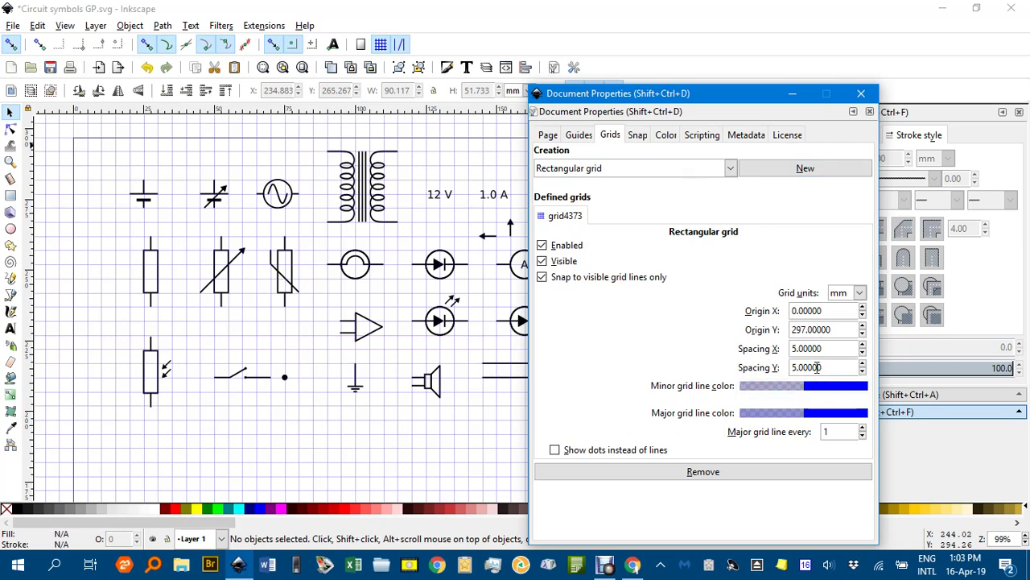
click(861, 95)
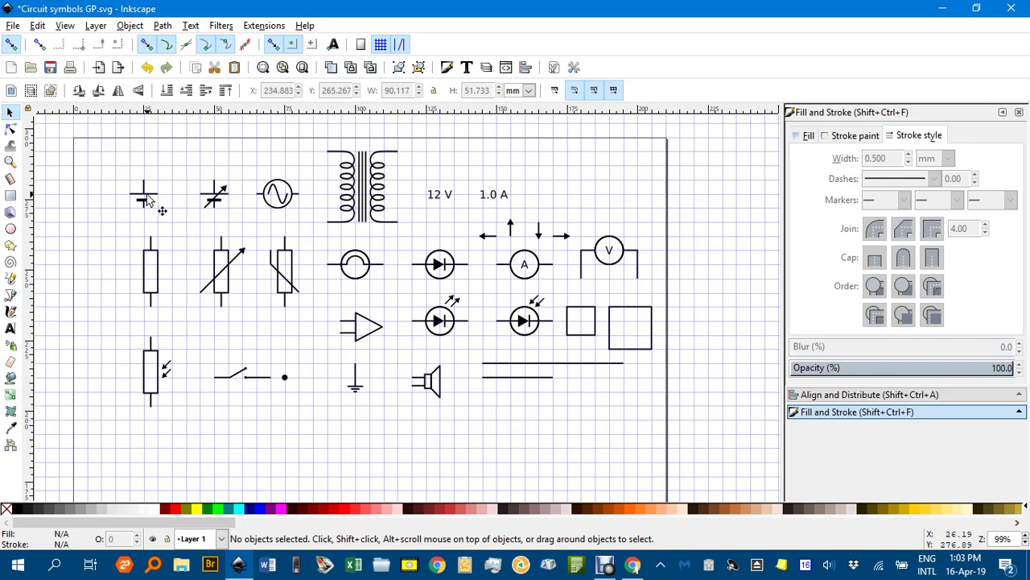
Select and copy the cell, lamp, resistor, open switch, ammeter and voltmeter symbols together
click(147, 200)
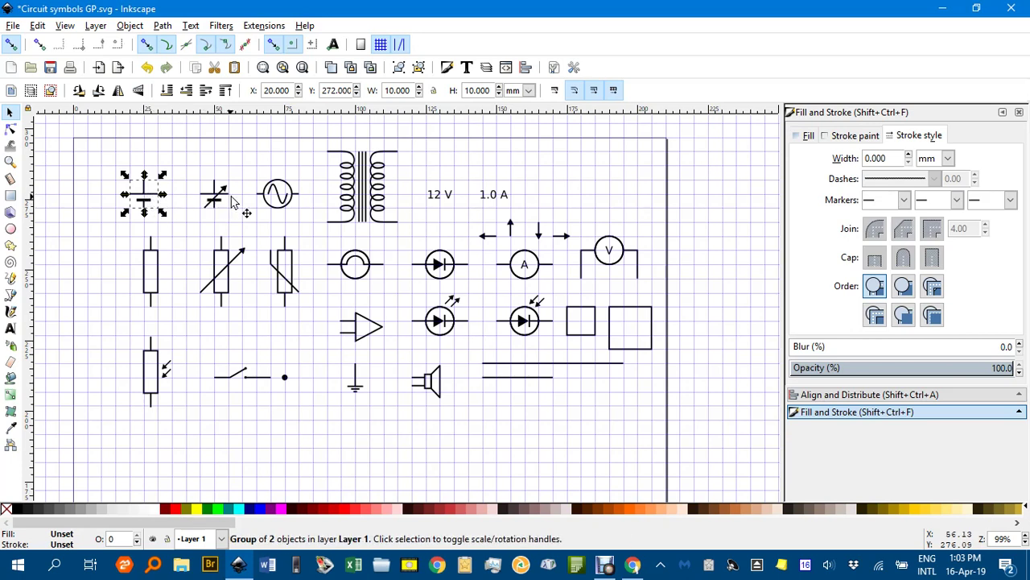
shift+click(368, 269)
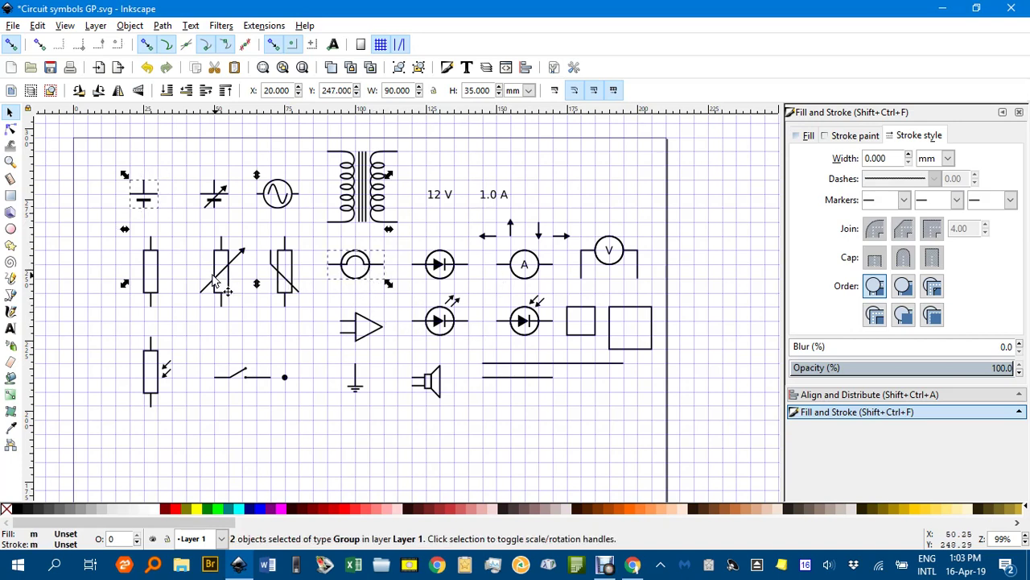
shift+click(159, 278)
shift+click(227, 380)
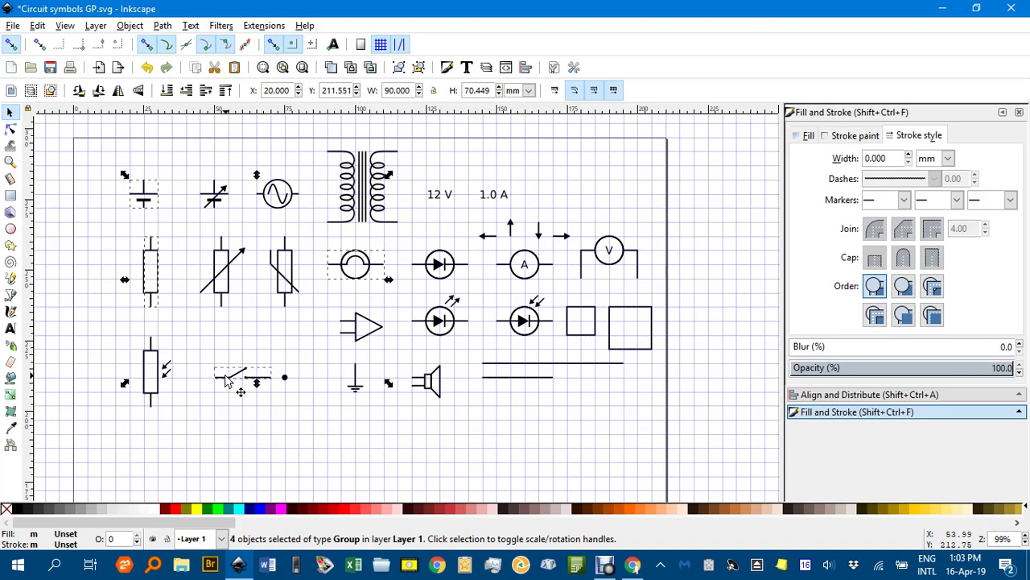
shift+click(546, 268)
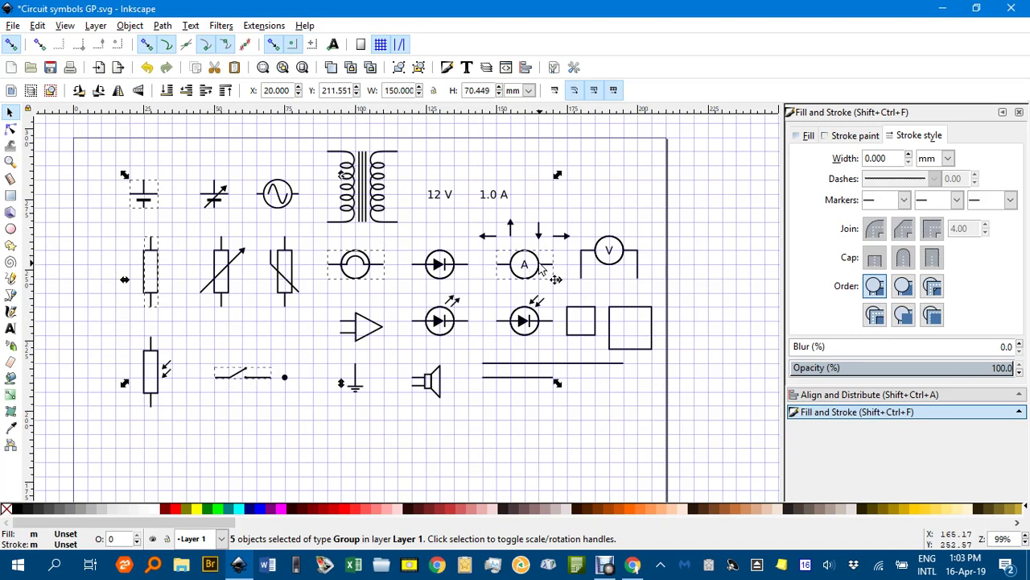
shift+click(605, 249)
key(ctrl)
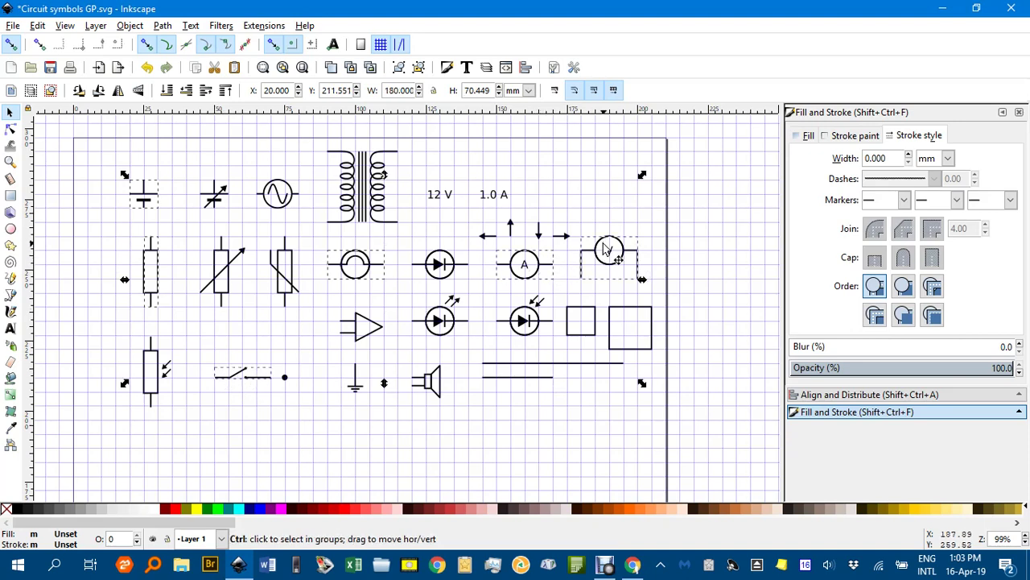
Paste the copied symbols onto the empty canvas beyond the page's right edge, aligned to the grid at X 265, Y 211.551 mm
scroll(575, 251, right, 15)
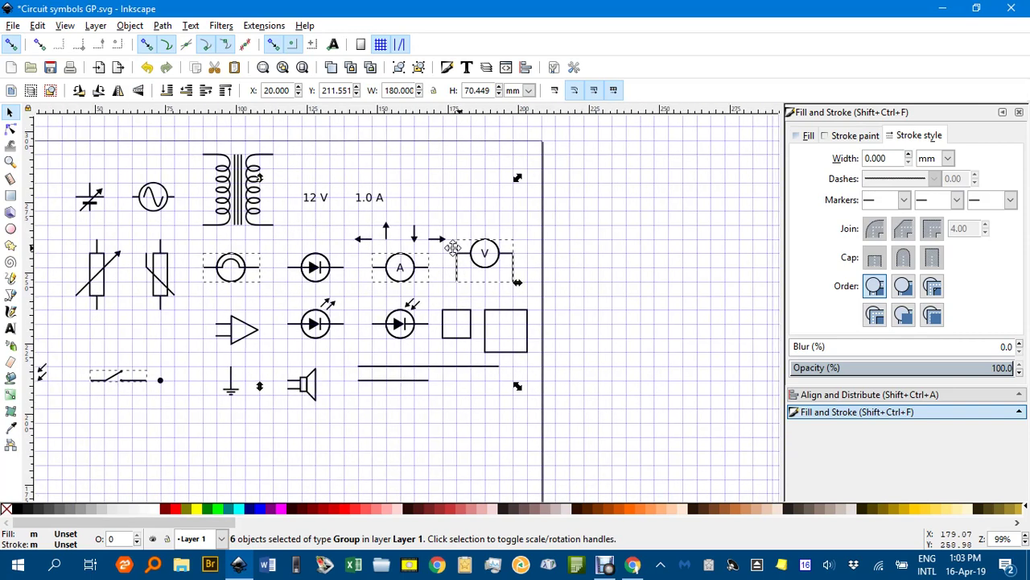
scroll(138, 233, right, 4)
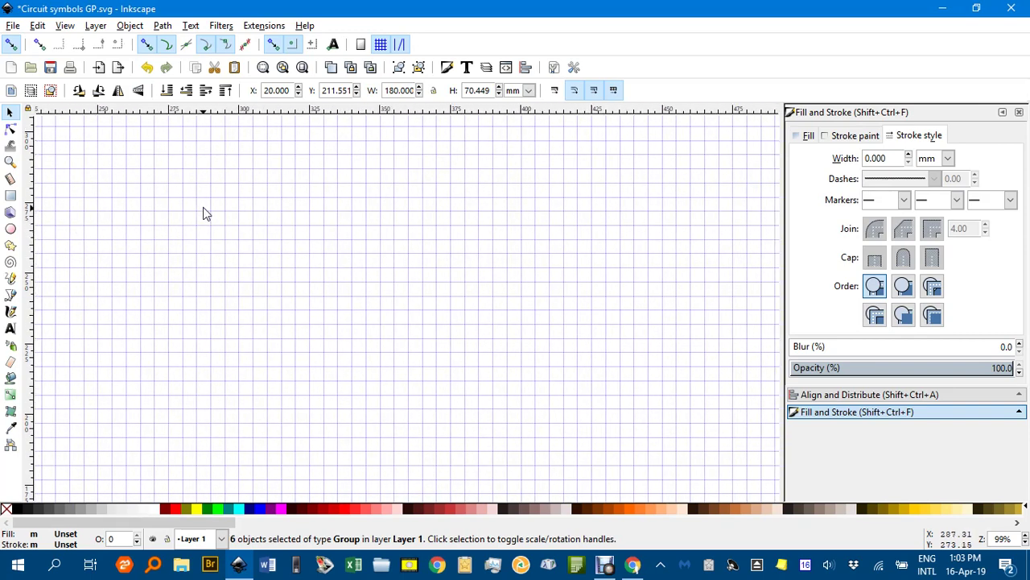
key(ctrl)
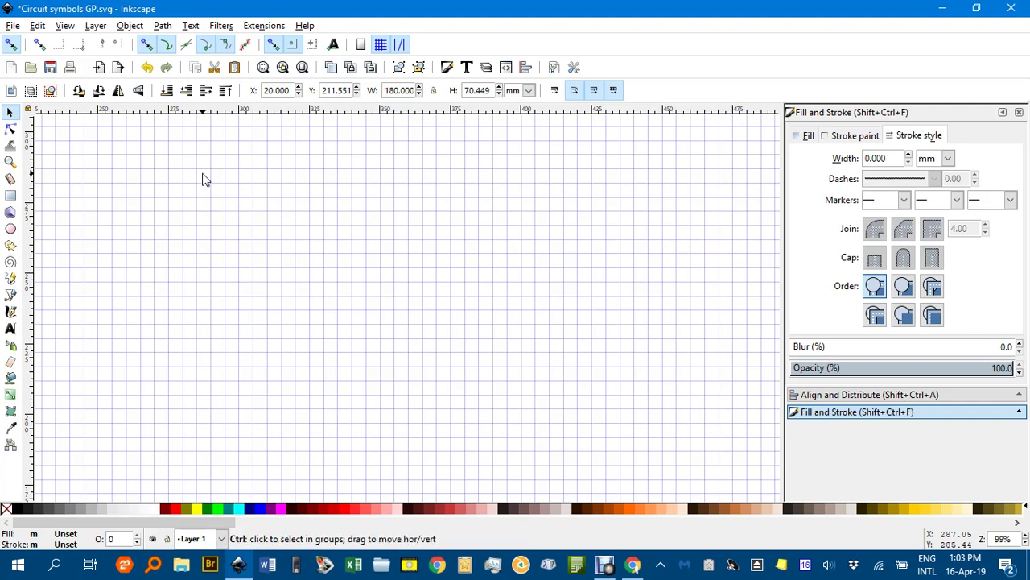
key(ctrl+v)
drag(178, 176, 381, 292)
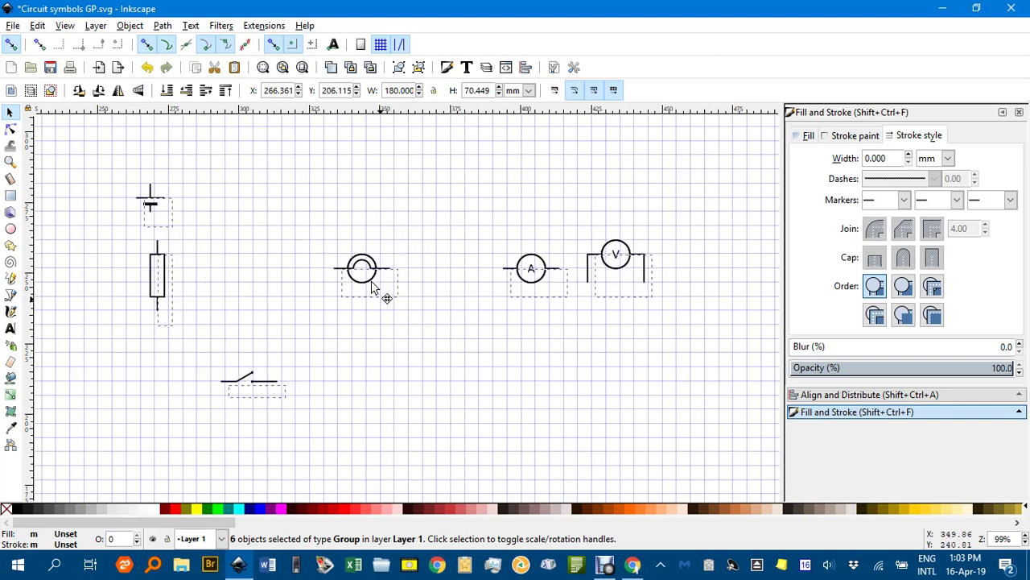
click(313, 156)
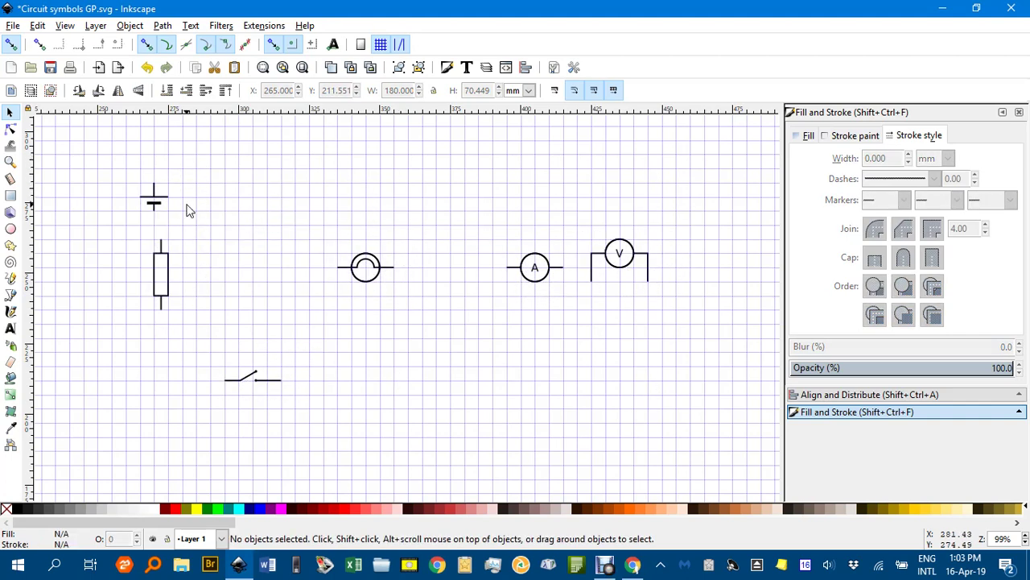
Try grid snapping on the pasted cell symbol by moving it to Y 269.5 mm and back up to Y 272 mm
scroll(153, 202, up, 3)
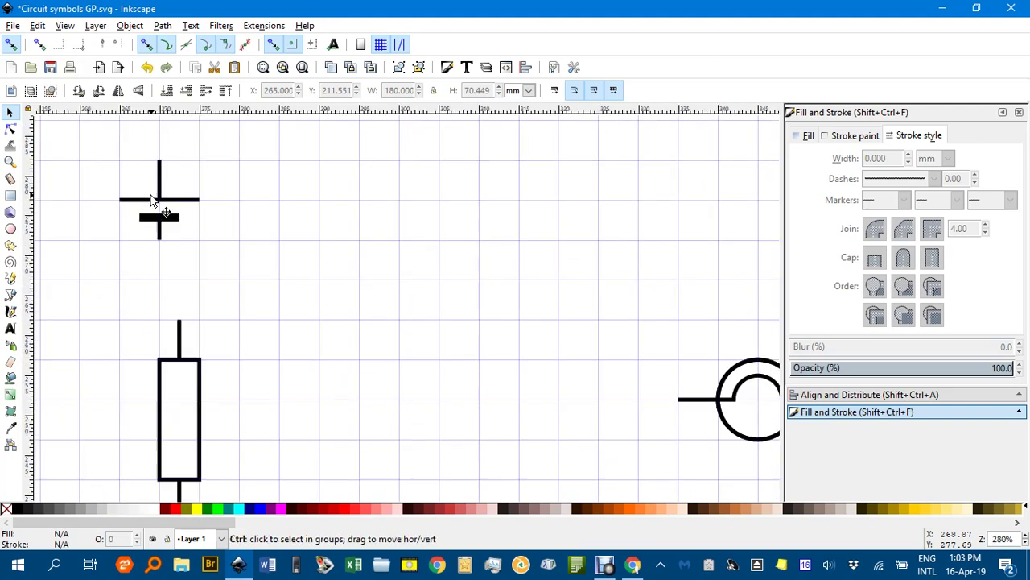
scroll(153, 201, up, 1)
drag(172, 191, 179, 193)
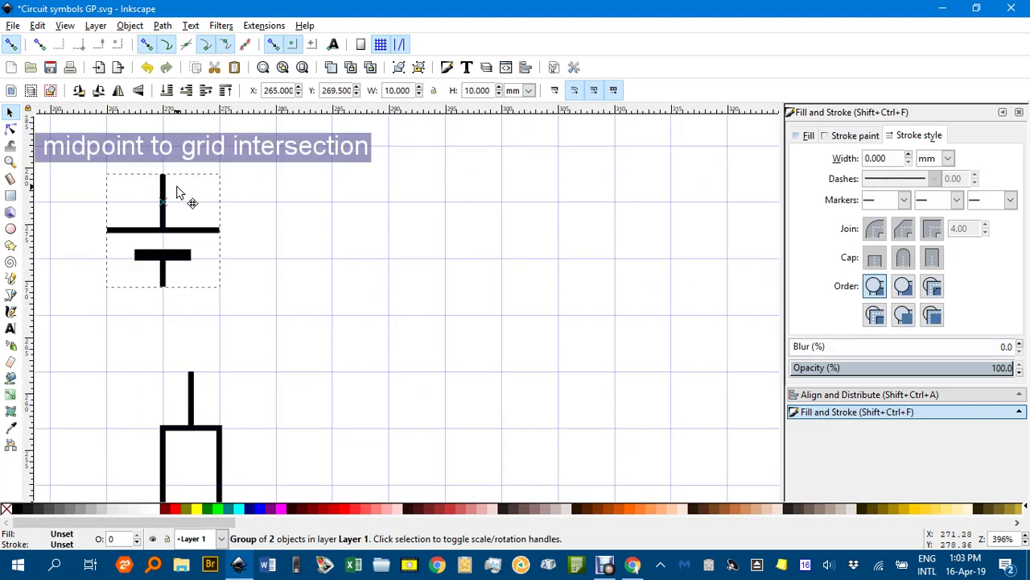
click(293, 233)
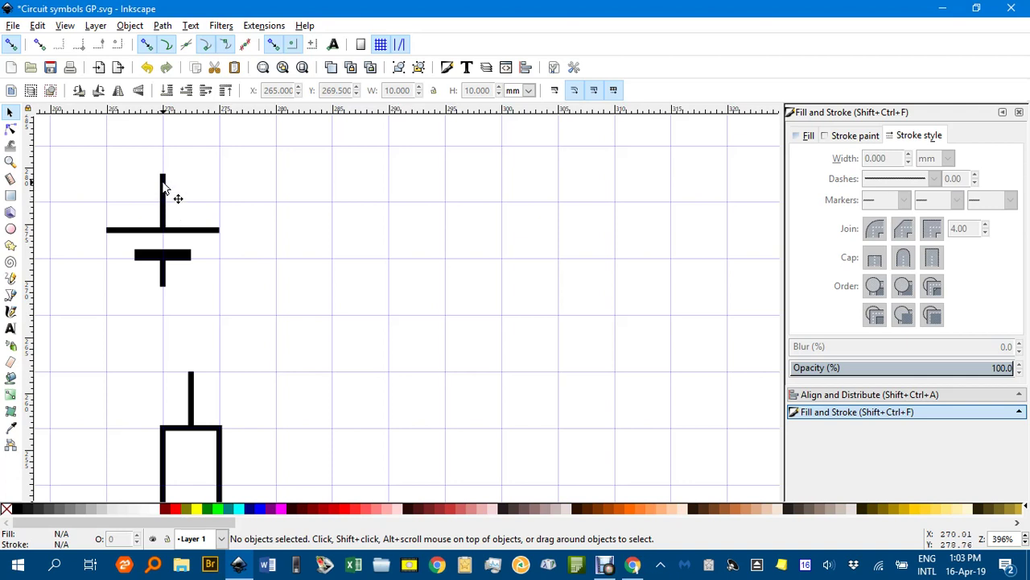
drag(163, 182, 167, 159)
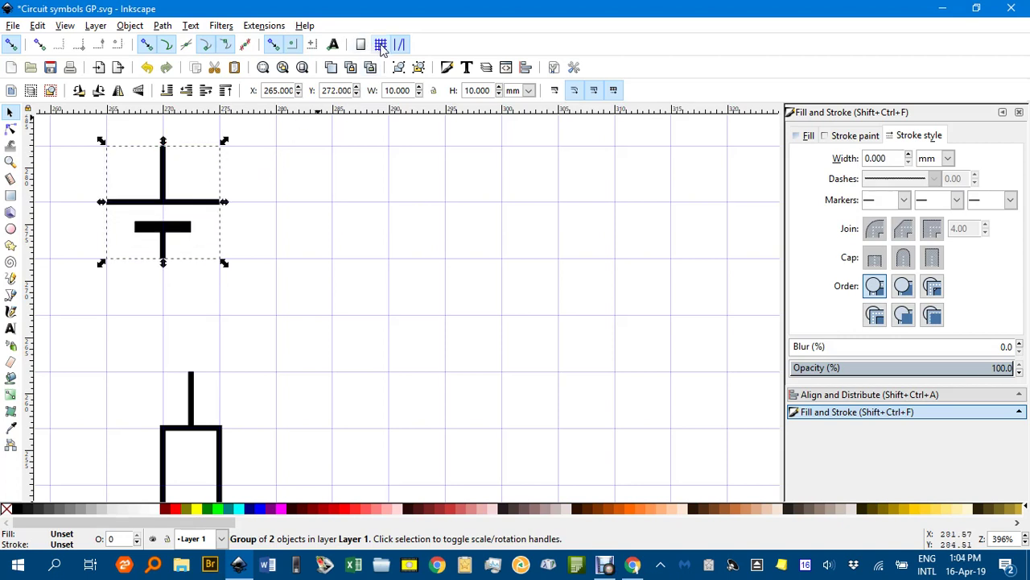
click(11, 46)
Move the pasted ammeter symbol above and to the right of the cell, snapped to the grid at X 285, Y 287 mm
scroll(358, 231, down, 2)
drag(379, 233, 309, 264)
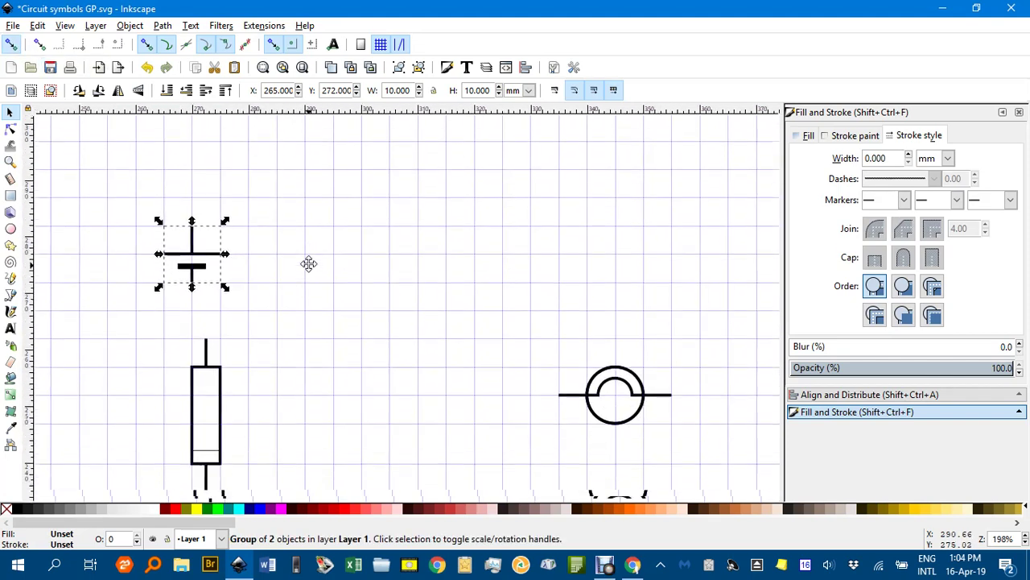
scroll(310, 263, down, 1)
click(469, 289)
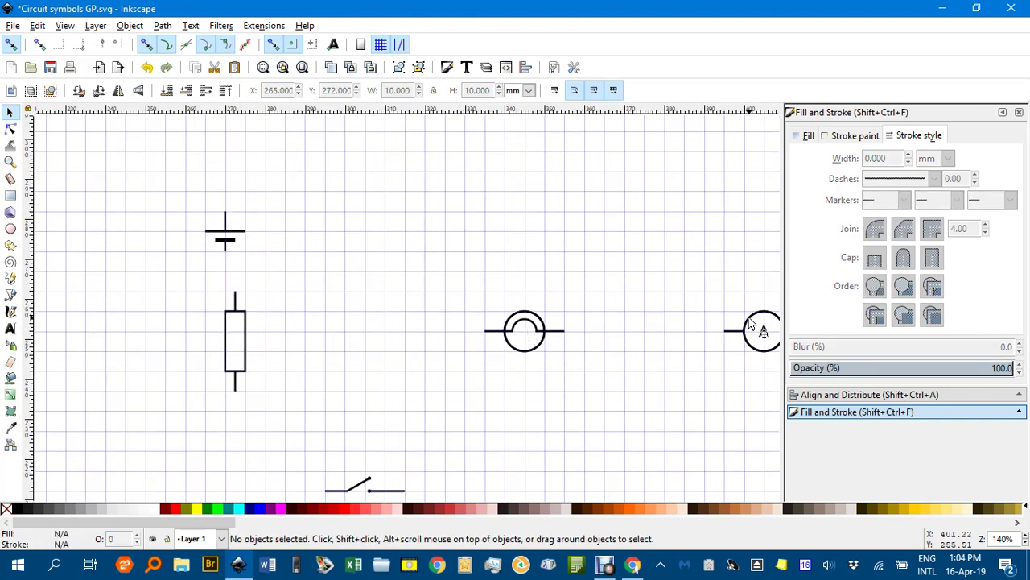
drag(752, 325, 316, 165)
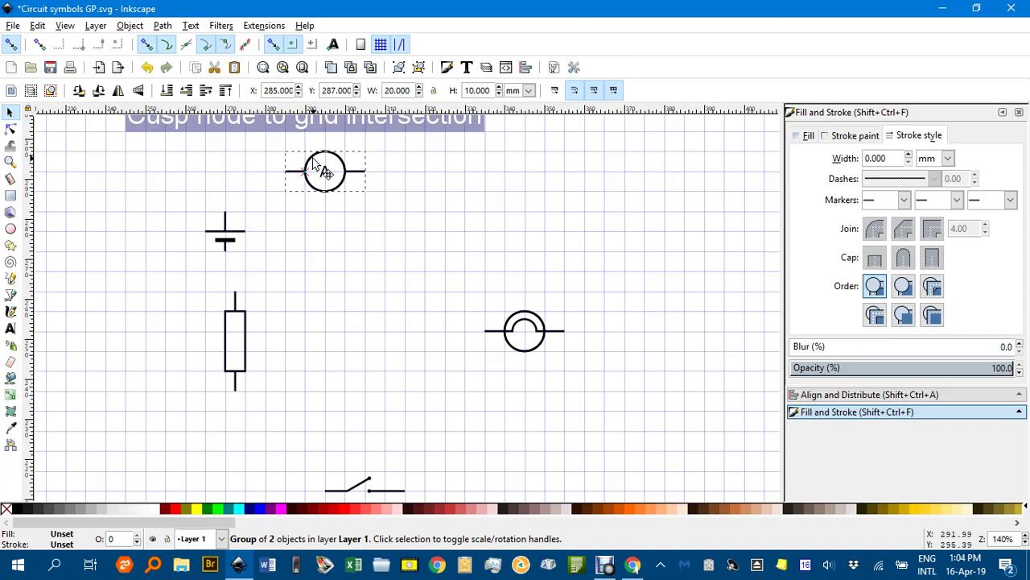
click(421, 210)
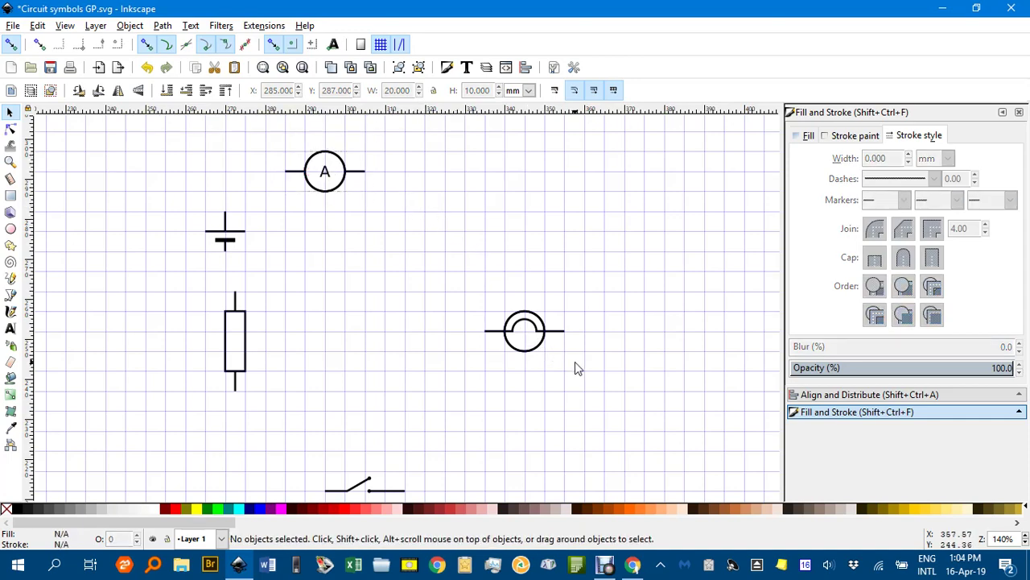
Rotate the pasted resistor 90° counter-clockwise and join it to the ammeter's right lead at X 305, Y 289.5 mm
drag(575, 368, 333, 361)
drag(151, 342, 369, 227)
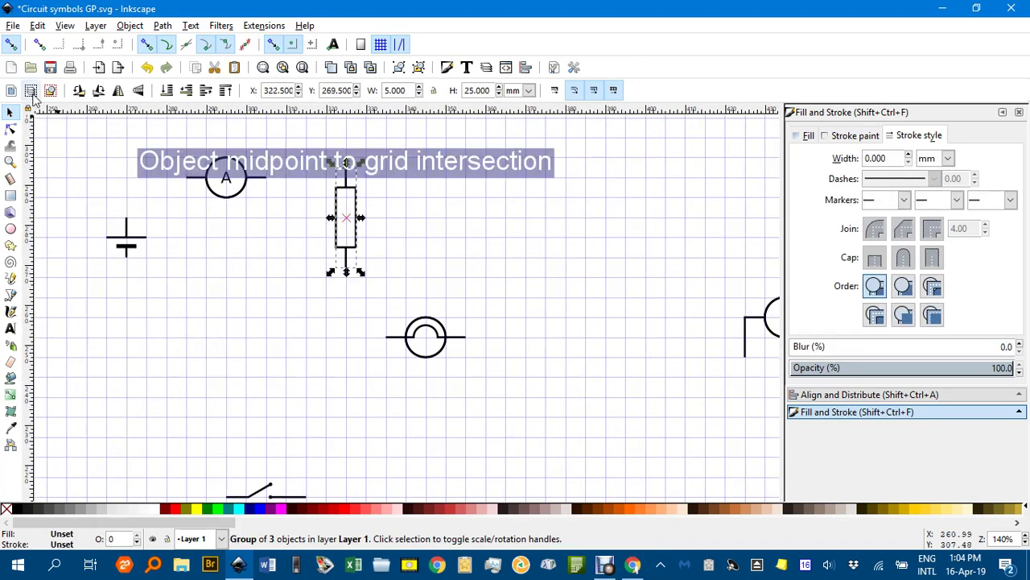
click(80, 90)
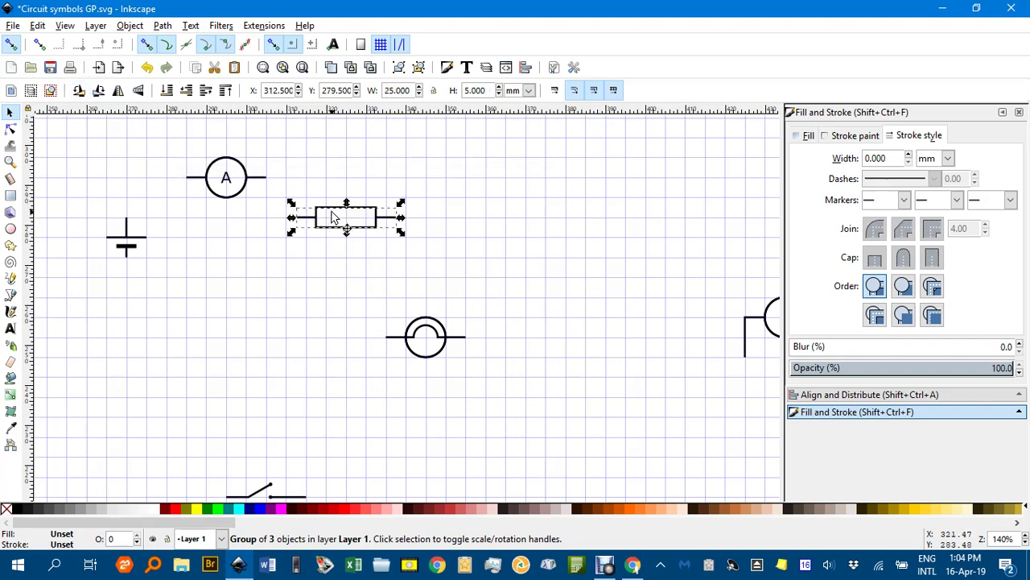
drag(332, 217, 266, 199)
ctrl+scroll(279, 171, up, 2)
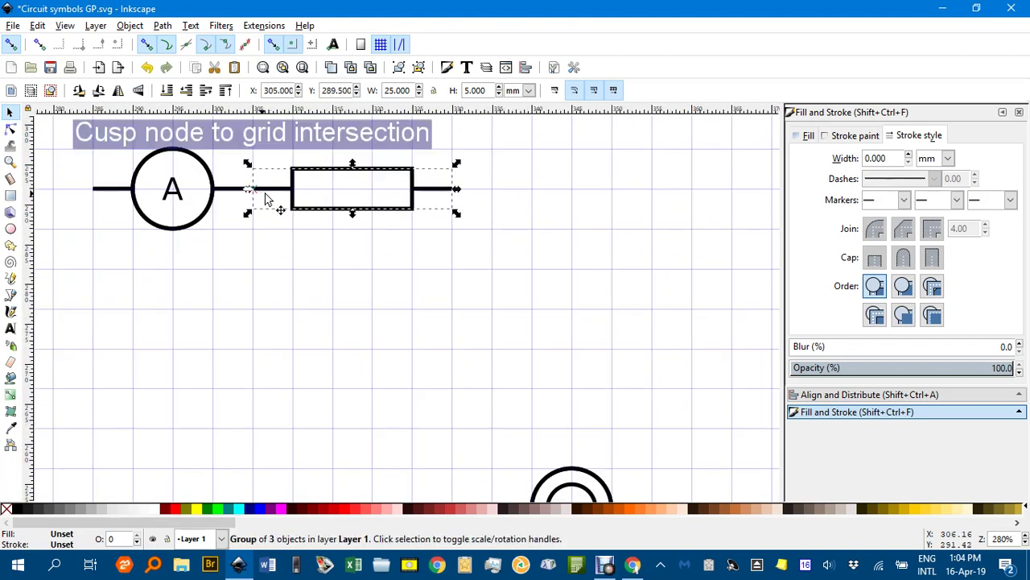
click(524, 235)
Move the pasted lamp symbol onto the resistor's right lead, snapped to the grid at X 330, Y 287 mm
ctrl+scroll(524, 238, down, 1)
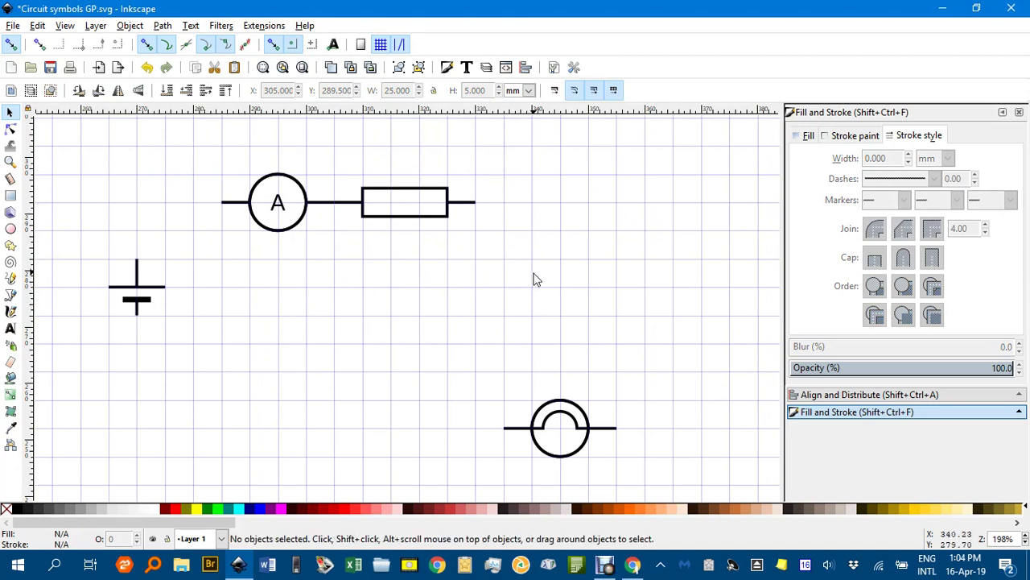
ctrl+scroll(541, 294, down, 2)
drag(547, 298, 411, 257)
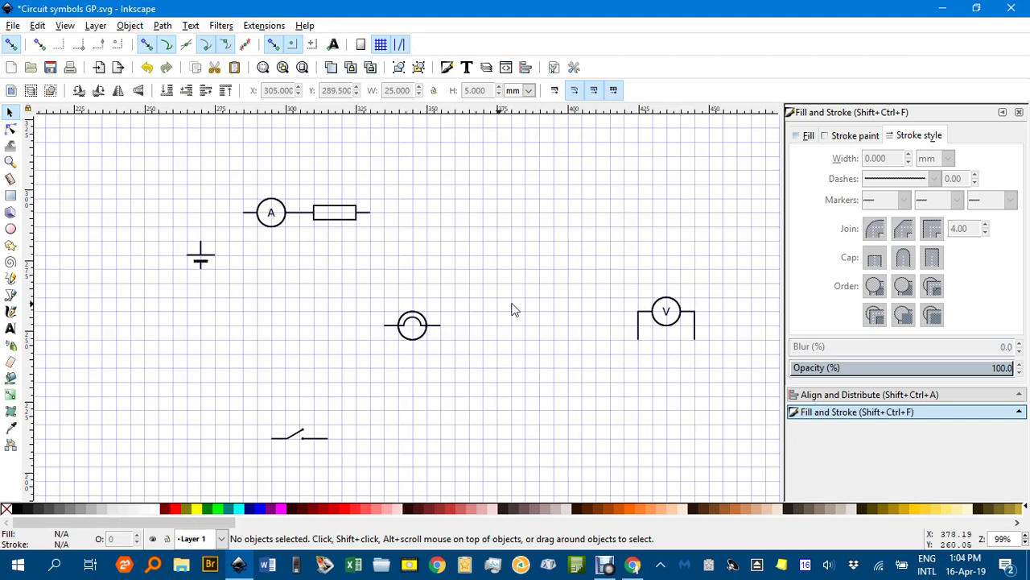
drag(437, 329, 340, 219)
scroll(407, 207, up, 2)
click(555, 276)
Move the pasted switch symbol to the ammeter's left lead and close the gap by snapping it to X 265, Y 291.551 mm
scroll(561, 277, down, 2)
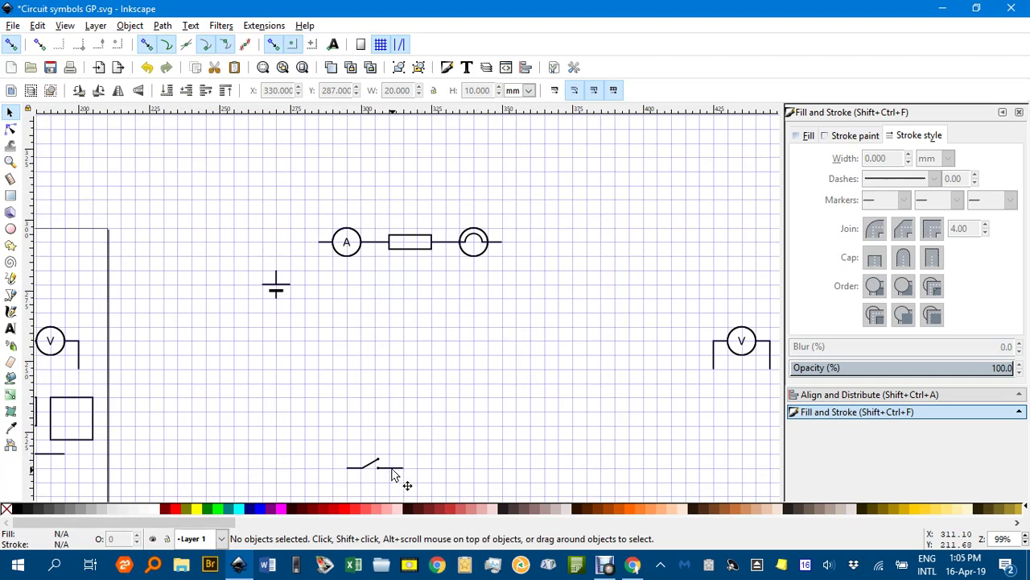
drag(392, 475, 304, 252)
click(237, 182)
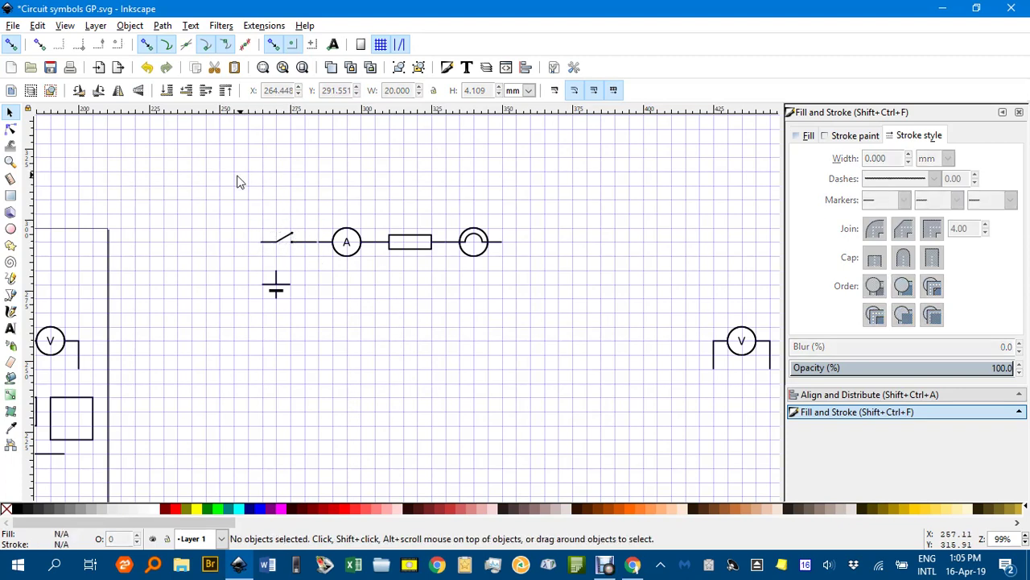
ctrl+scroll(314, 250, up, 4)
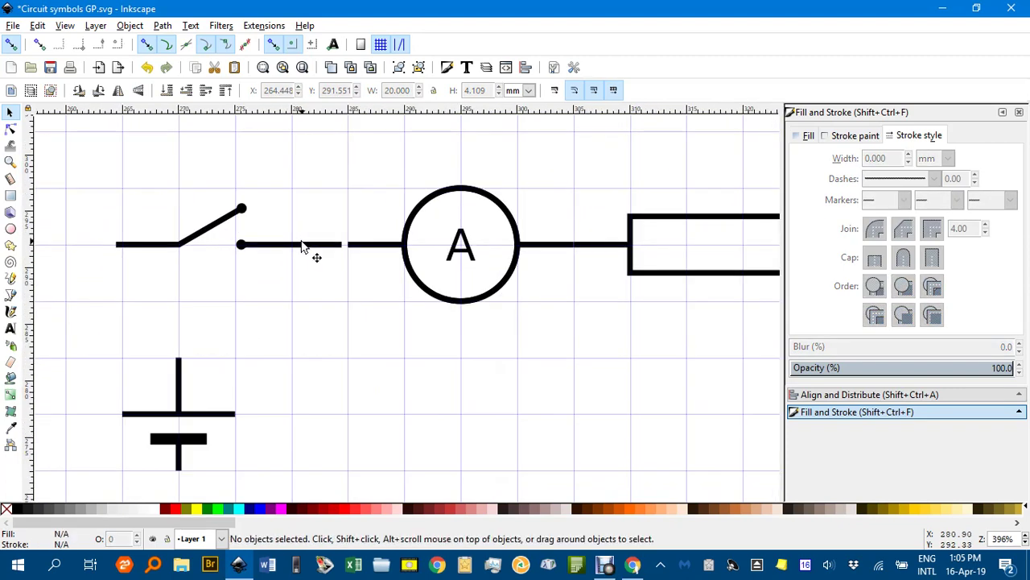
drag(307, 249, 344, 249)
ctrl+scroll(288, 161, down, 2)
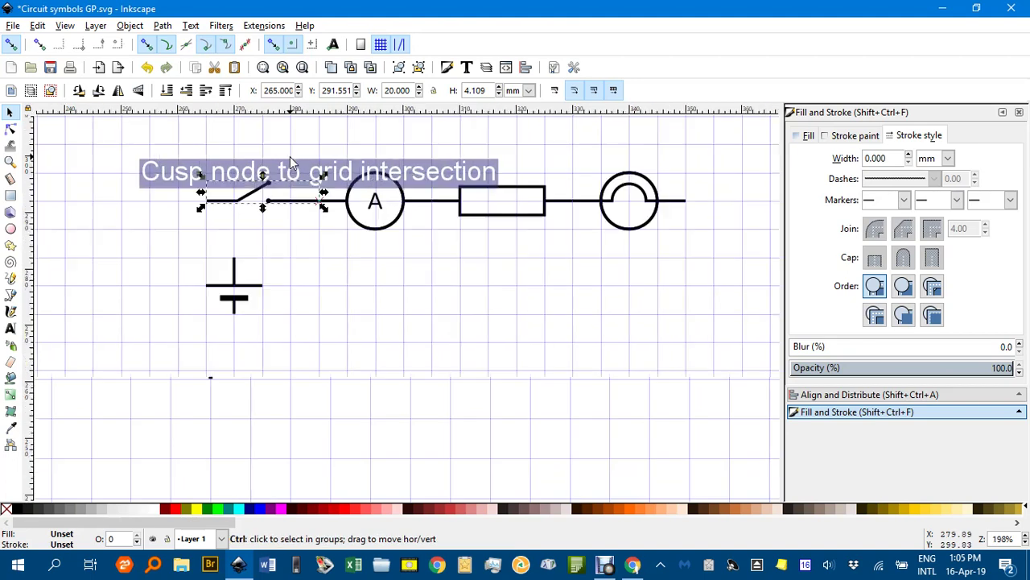
click(336, 268)
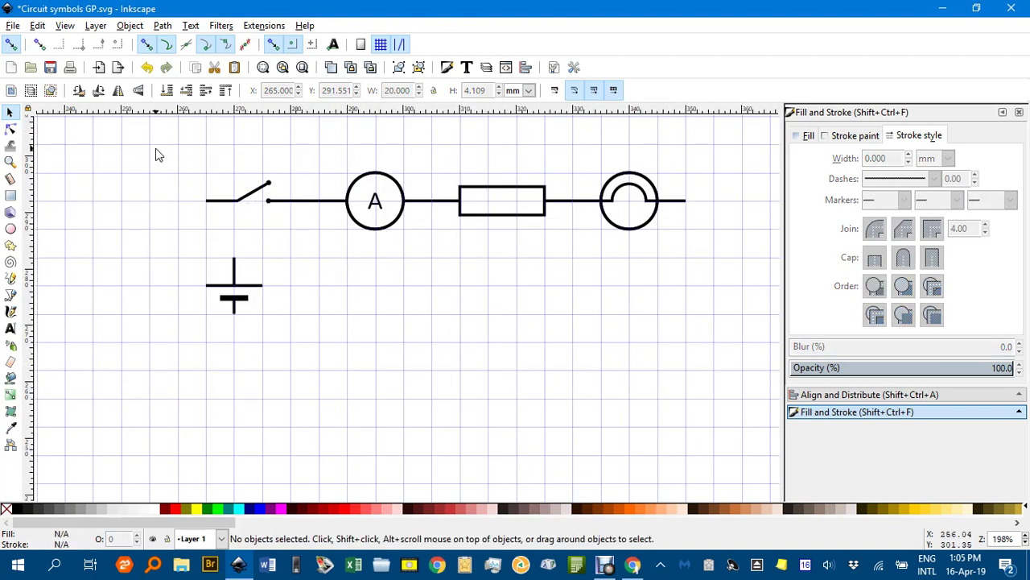
Move the pasted cell symbol left of the switch, snapped by its midpoint to the grid at X 250, Y 272 mm
drag(190, 243, 274, 322)
drag(238, 283, 154, 284)
click(471, 290)
Move the pasted voltmeter symbol above the resistor, snapping its leads onto the main wire at X 305, Y 292 mm
scroll(516, 285, down, 2)
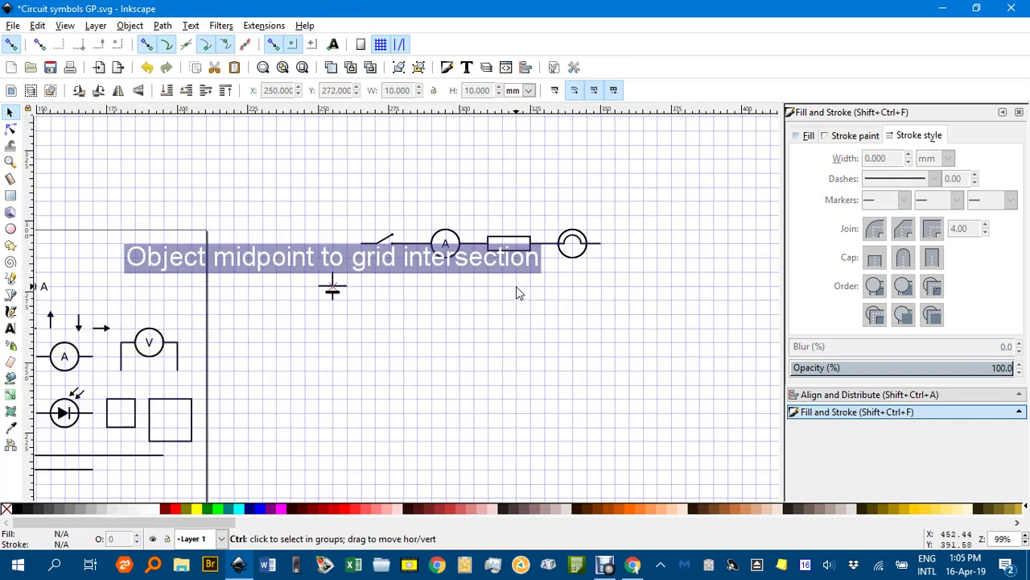
scroll(582, 246, down, 2)
scroll(583, 246, right, 1)
scroll(582, 246, right, 2)
scroll(564, 234, down, 2)
scroll(539, 211, up, 2)
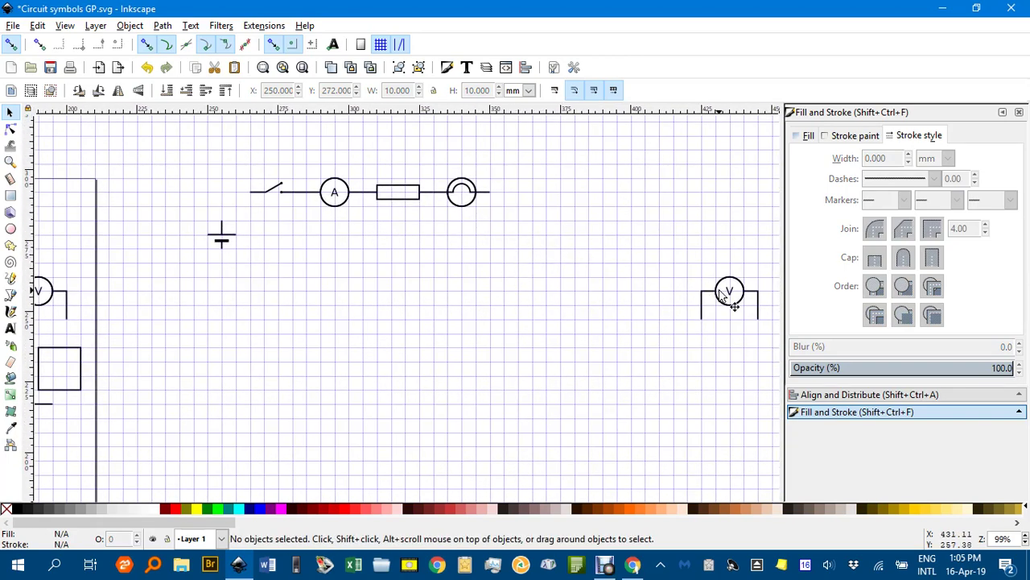
drag(711, 297, 383, 164)
scroll(375, 162, up, 3)
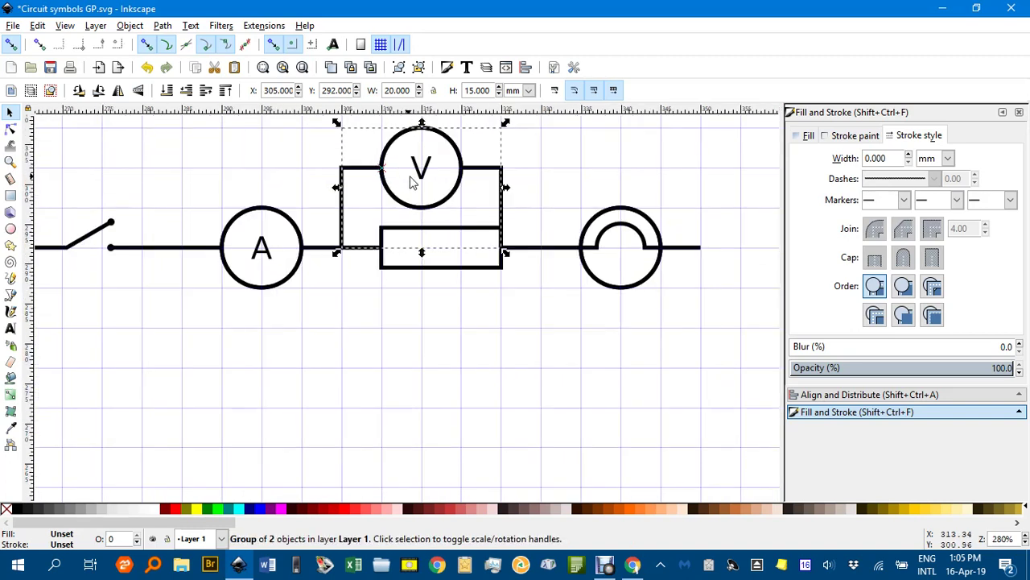
scroll(523, 291, down, 2)
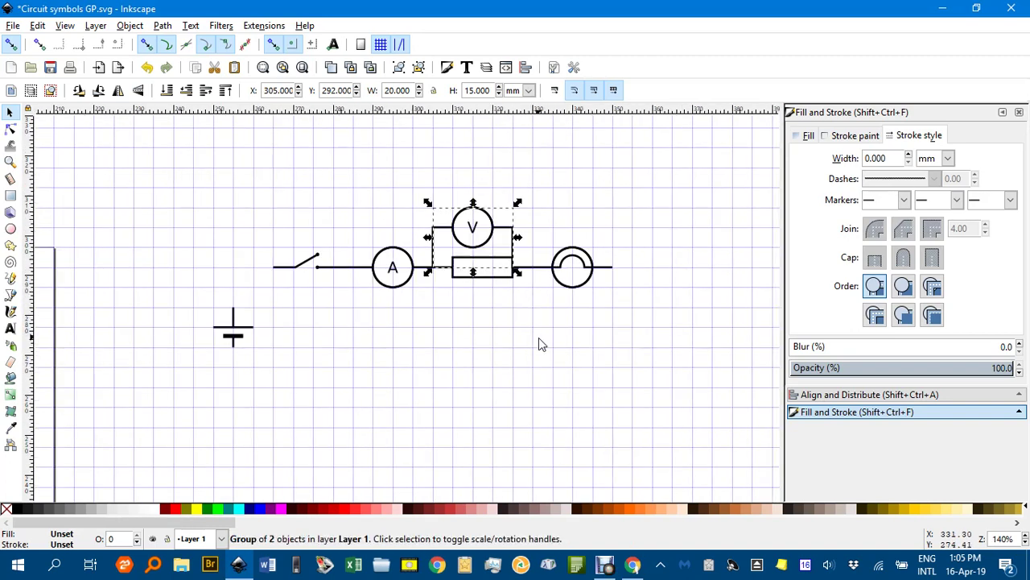
scroll(540, 338, down, 3)
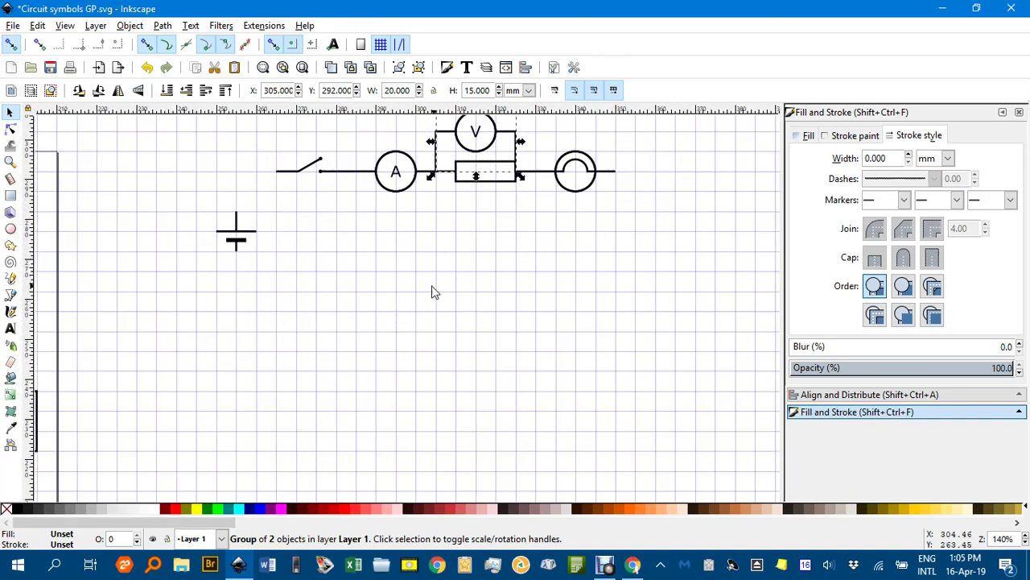
click(367, 280)
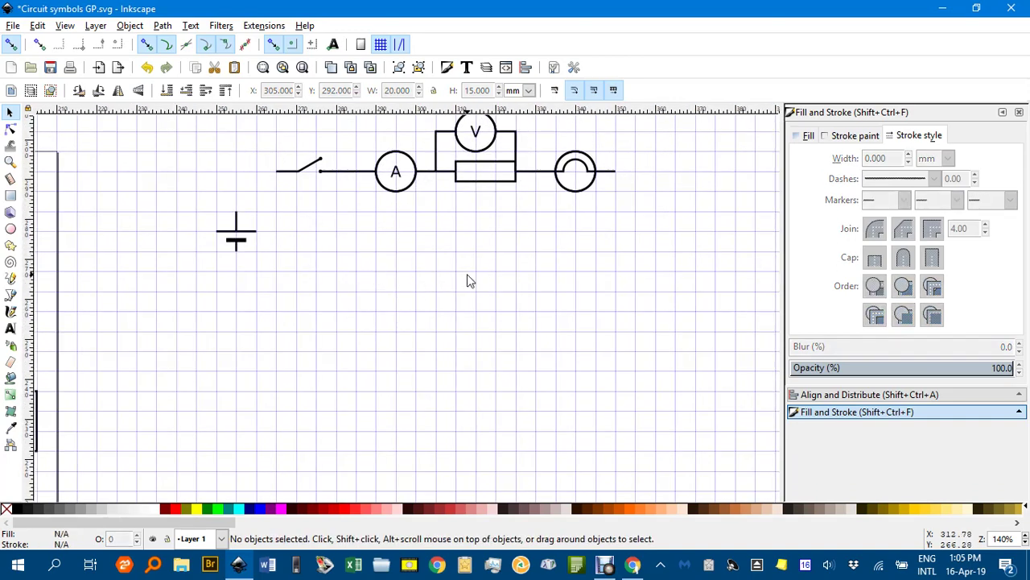
Draw an L-shaped wire with the Pen tool from the cell's upper lead up and across to the switch's left lead
drag(467, 281, 495, 315)
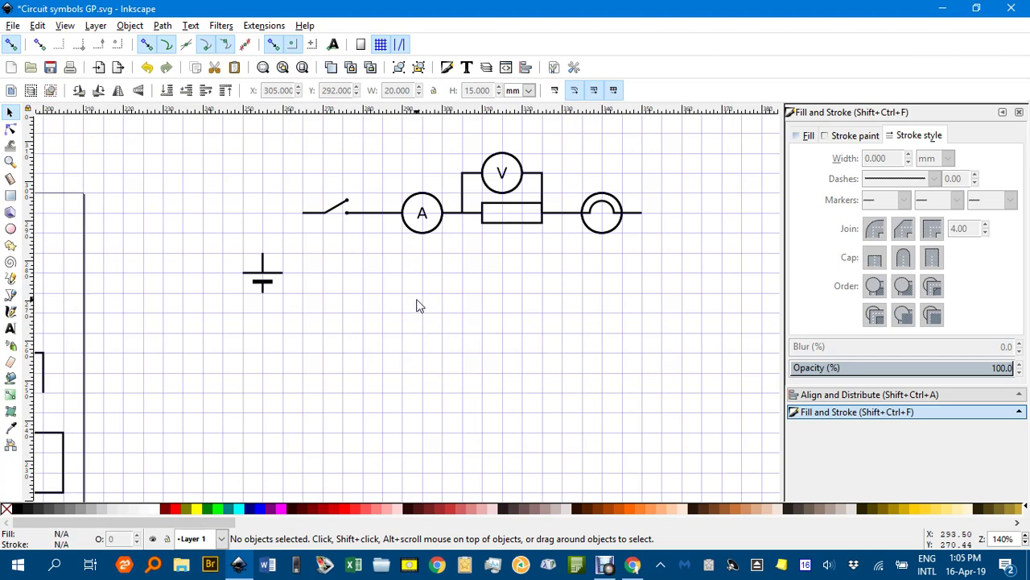
click(11, 296)
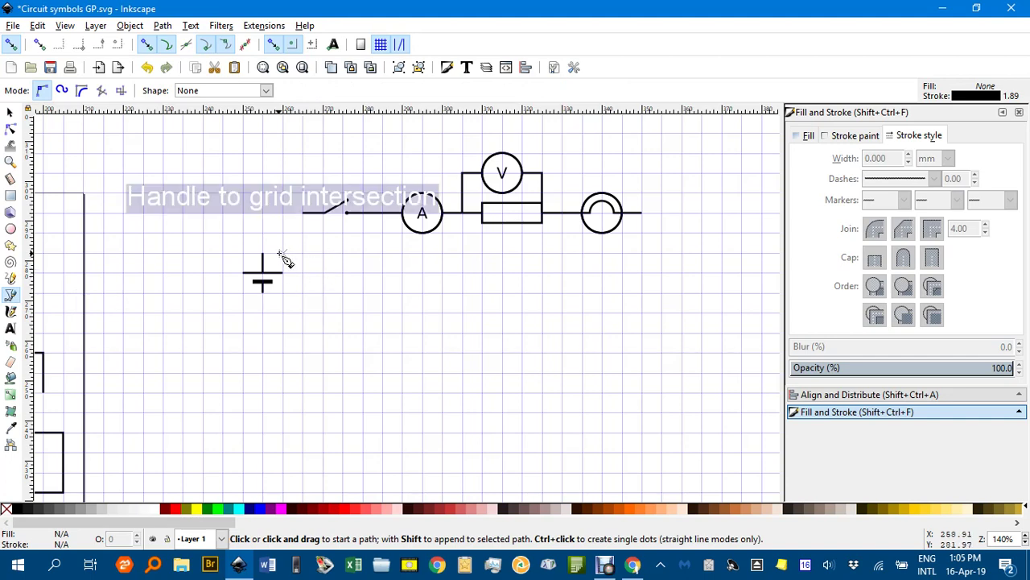
scroll(285, 260, up, 2)
scroll(297, 294, up, 1)
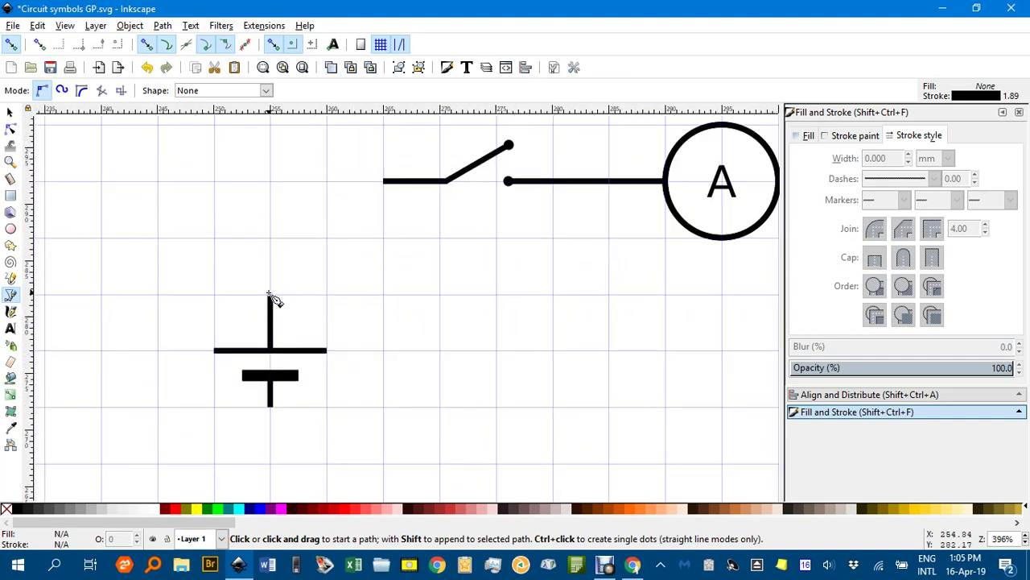
click(270, 294)
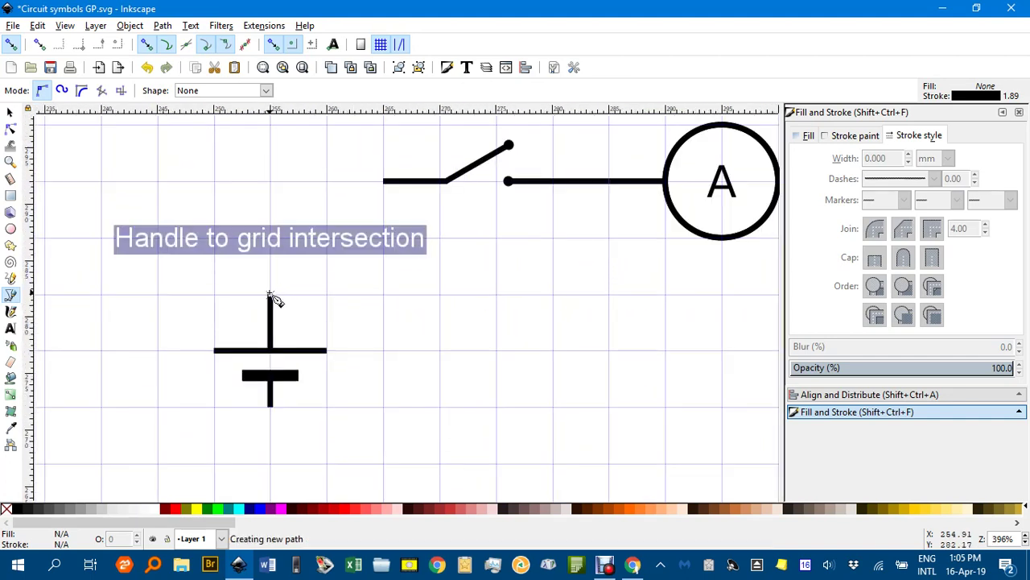
click(270, 182)
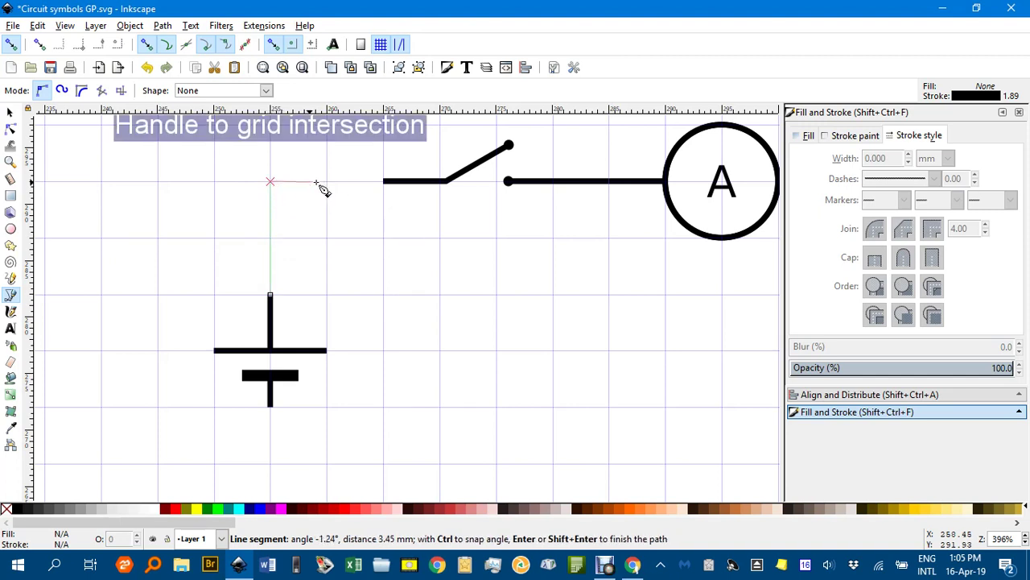
double_click(388, 182)
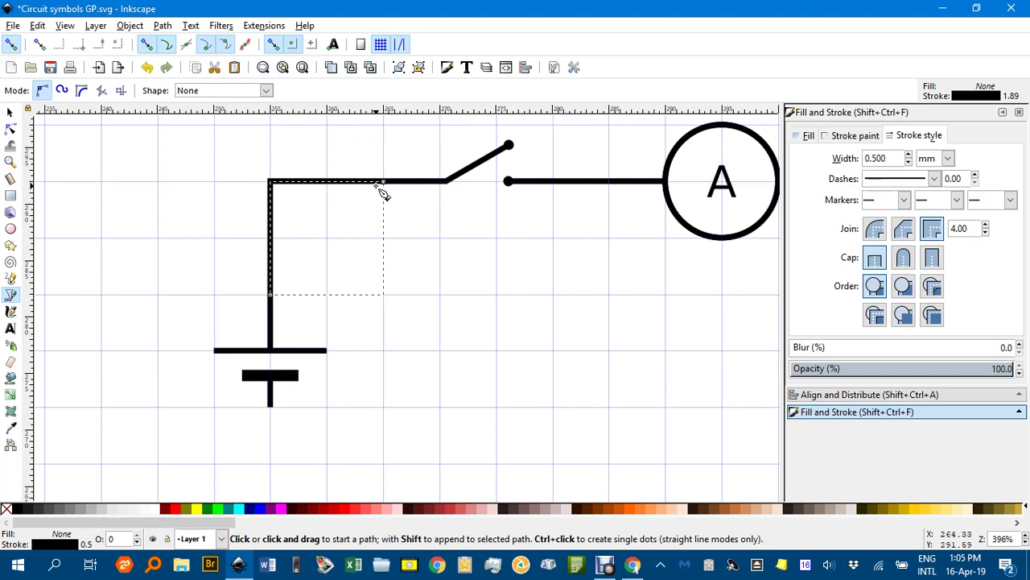
Check the Pen tool's preferences for the style given to new objects
double_click(11, 295)
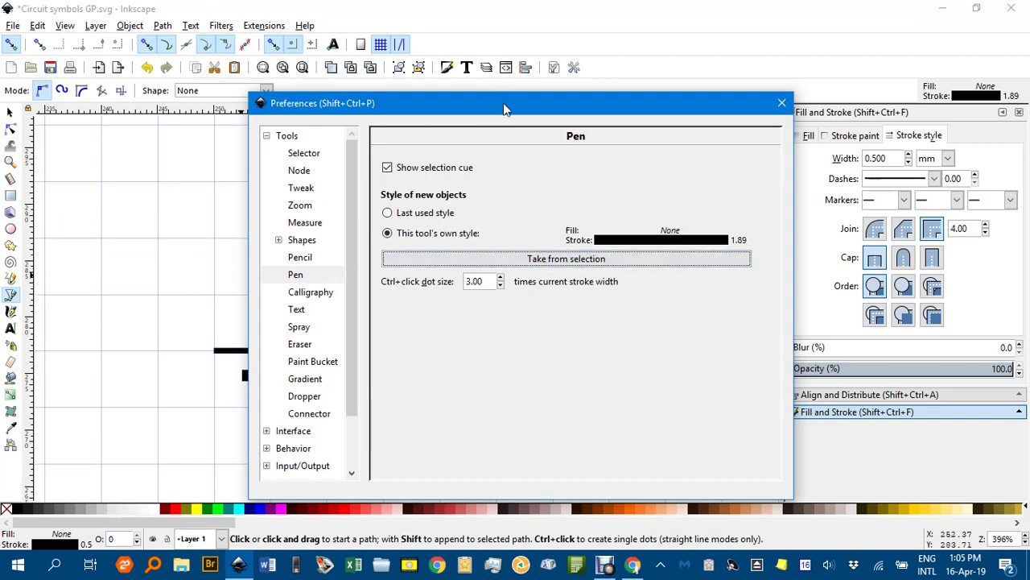
drag(506, 106, 479, 94)
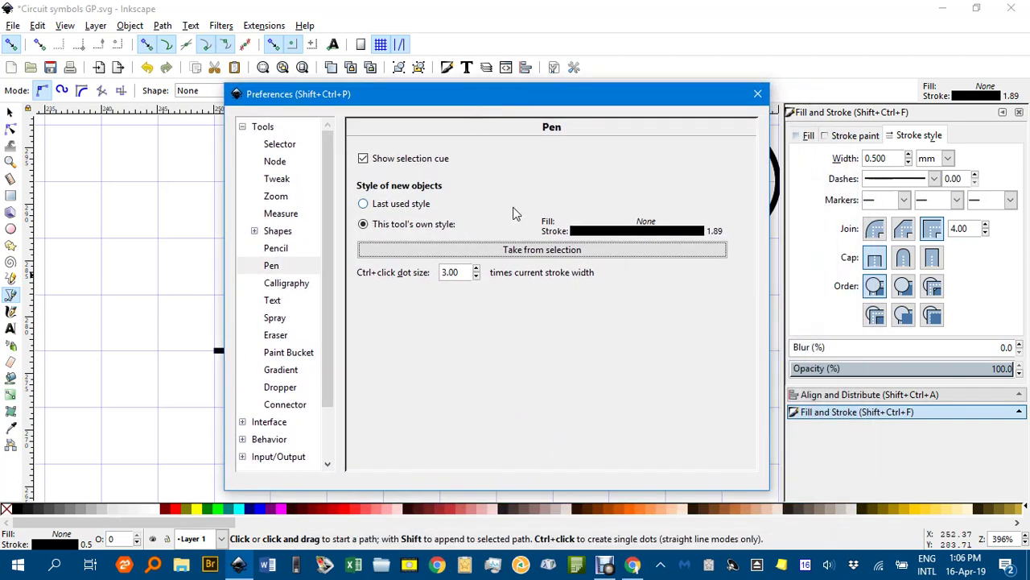
click(757, 95)
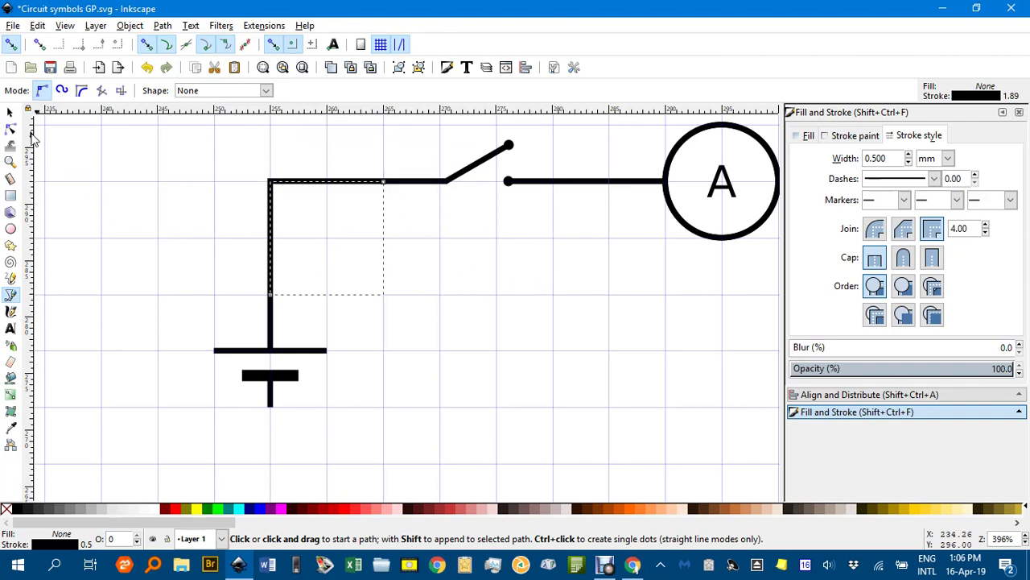
Draw a 95 × 30 mm right-angled return wire from the lamp's right lead down, across and up to the cell's lower lead
scroll(539, 261, down, 2)
drag(545, 260, 278, 257)
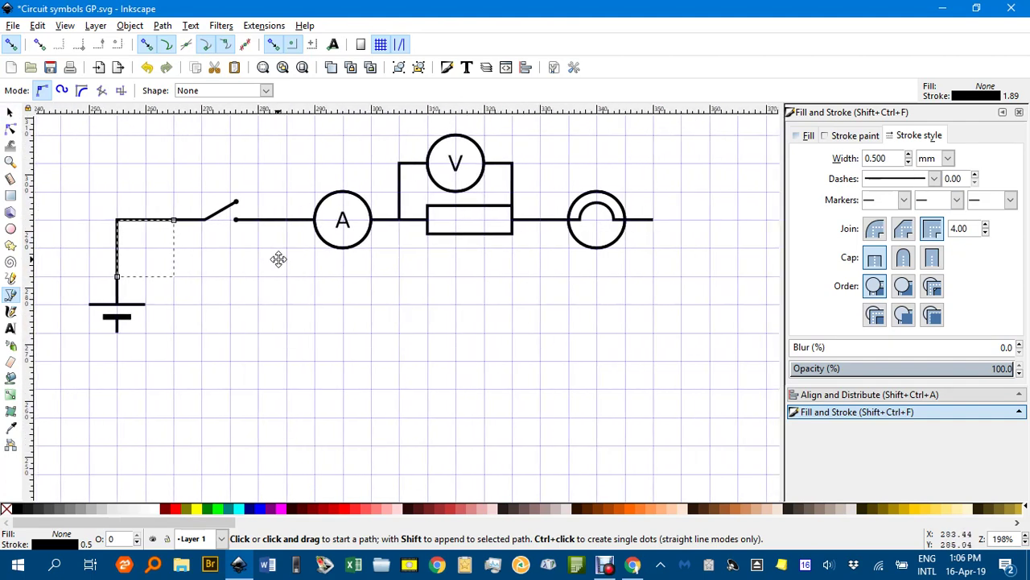
click(657, 220)
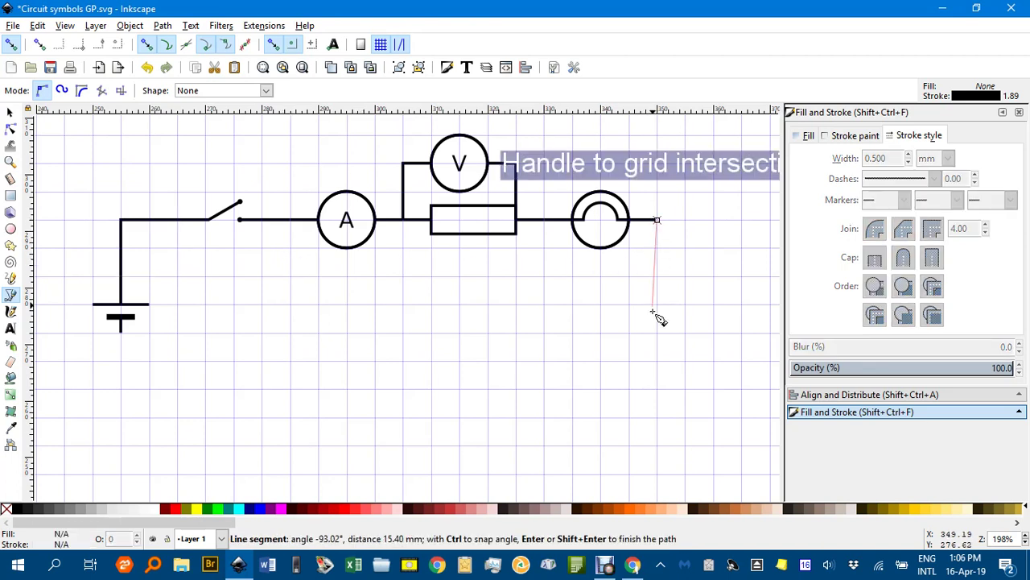
click(658, 400)
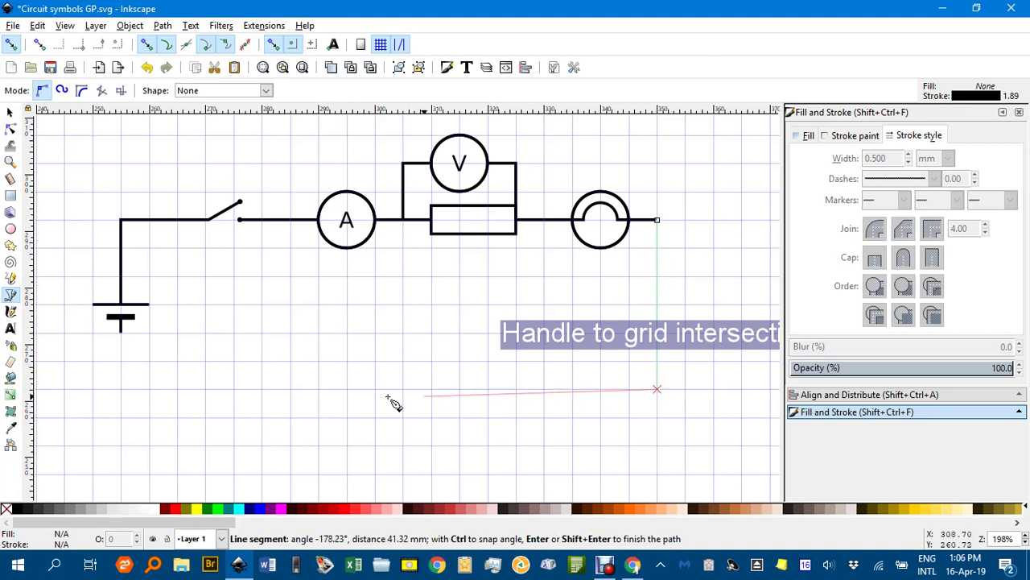
click(122, 391)
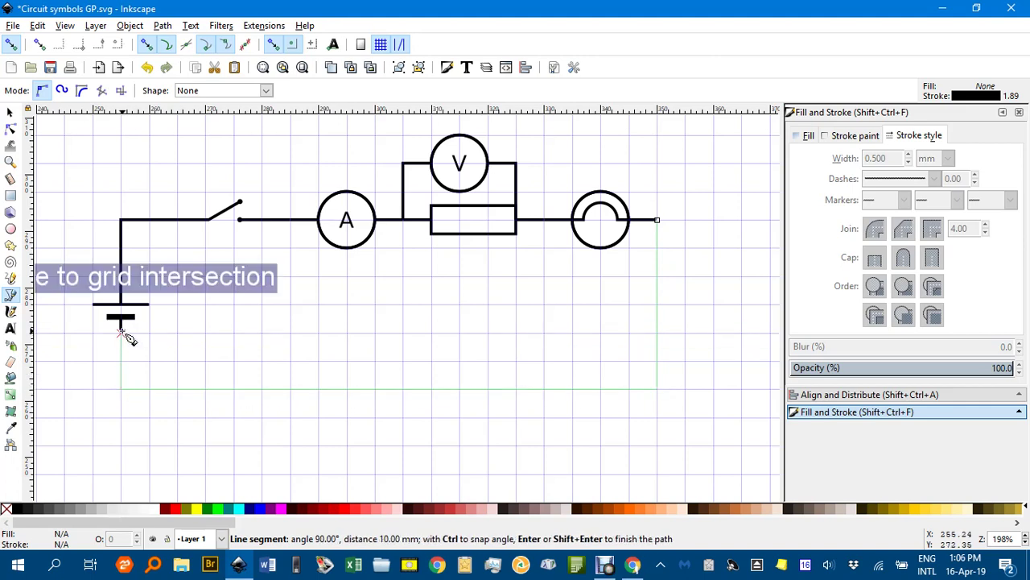
double_click(122, 332)
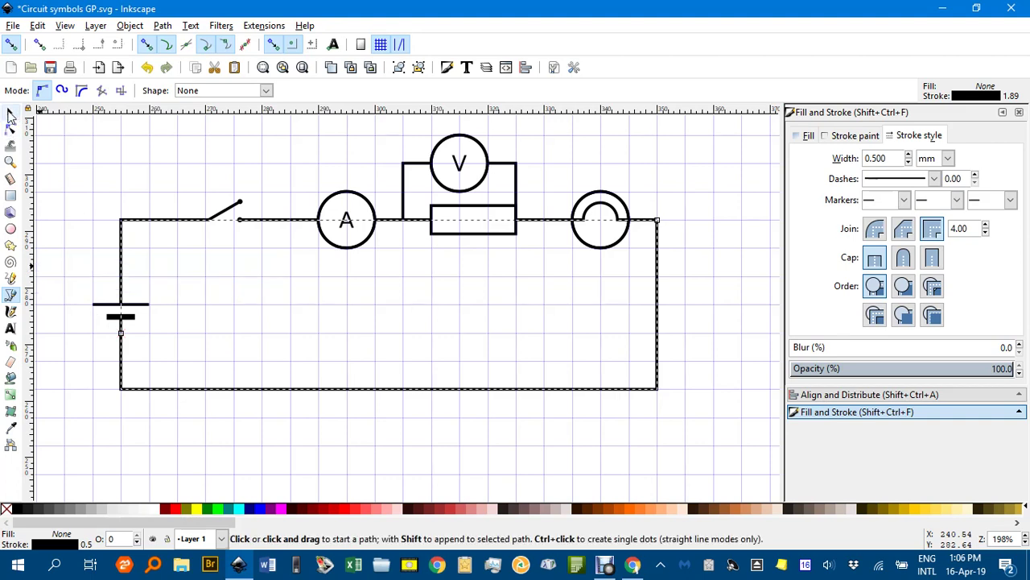
click(10, 113)
click(139, 181)
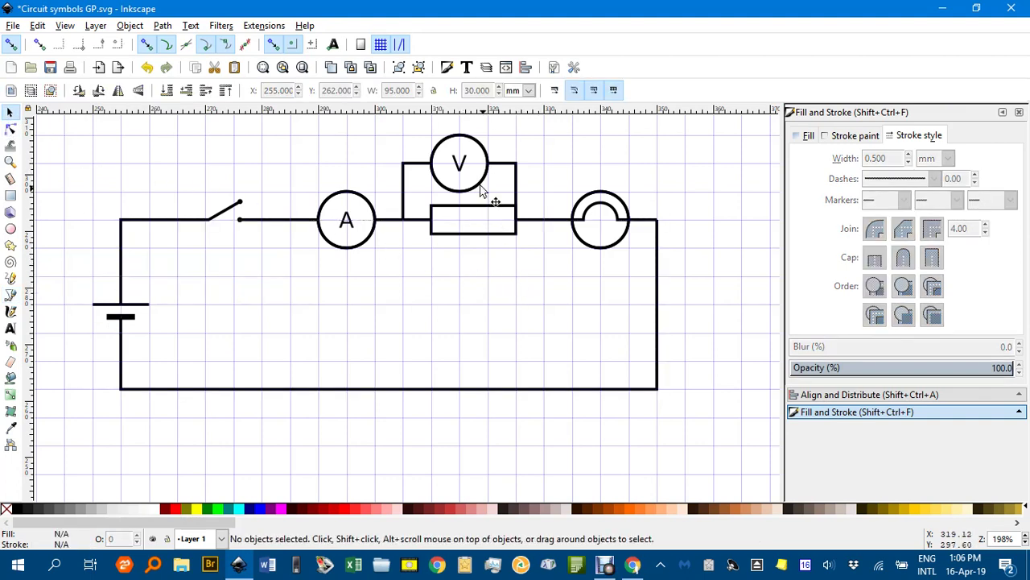
Turn off grid snapping and move the voltmeter along the main wire to X 307.5, Y 292 mm, centred over the resistor
drag(477, 184, 483, 212)
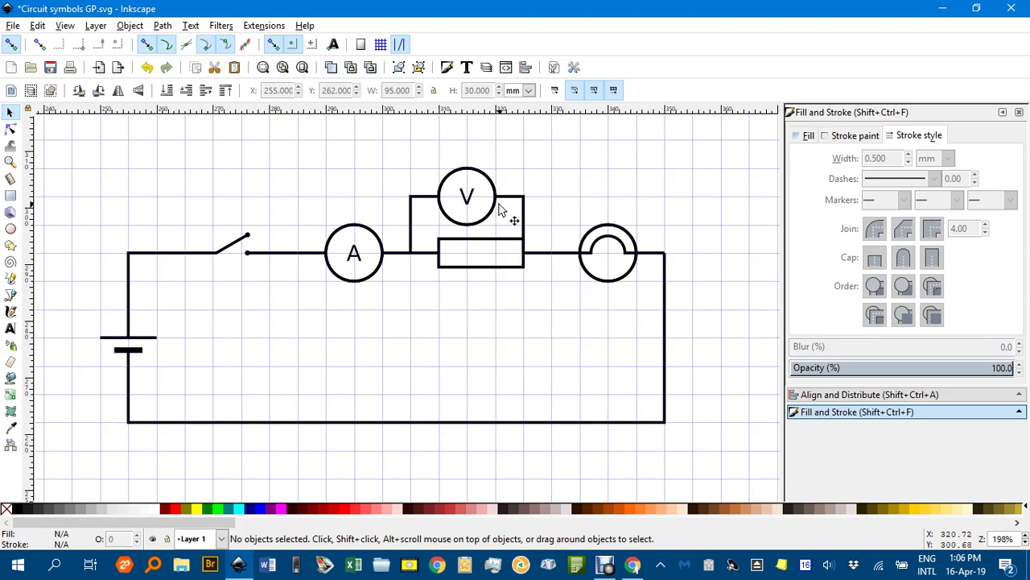
drag(497, 211, 508, 203)
click(596, 169)
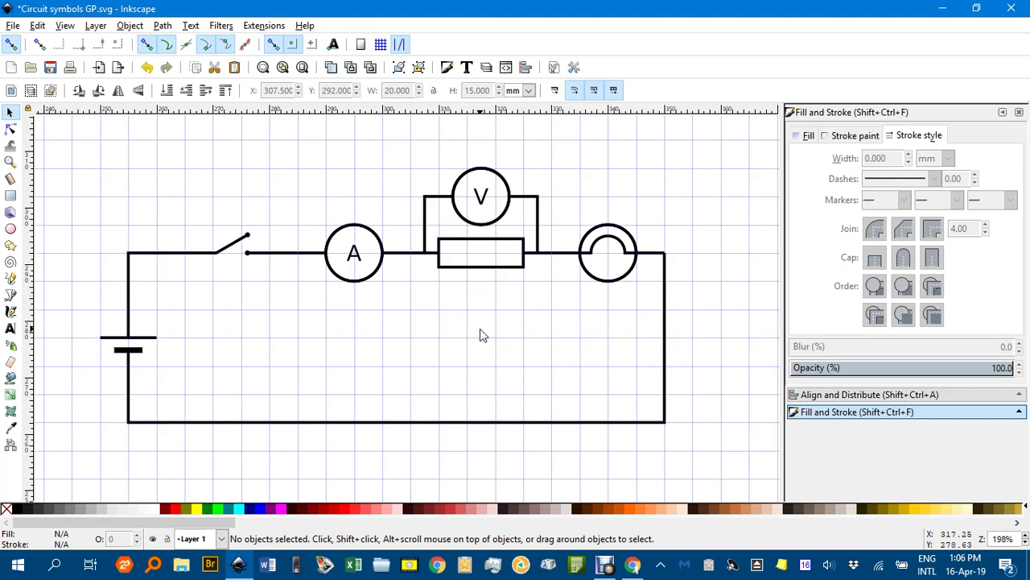
Delete the right-angled return wire between the lamp and the cell's lower lead
mouse_move(486, 347)
mouse_down()
mouse_move(472, 314)
mouse_move(436, 309)
mouse_up()
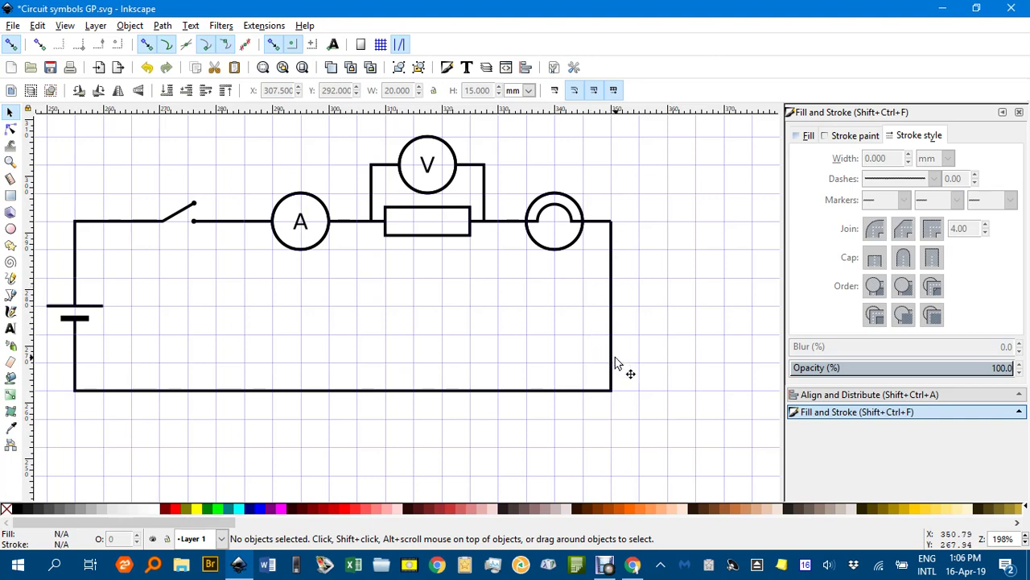
drag(624, 367, 615, 330)
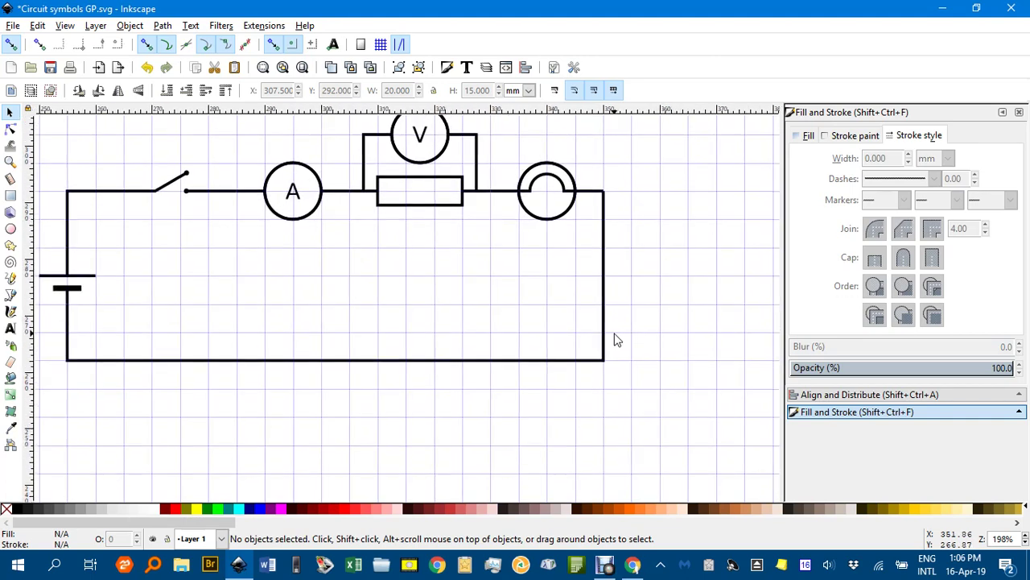
click(603, 324)
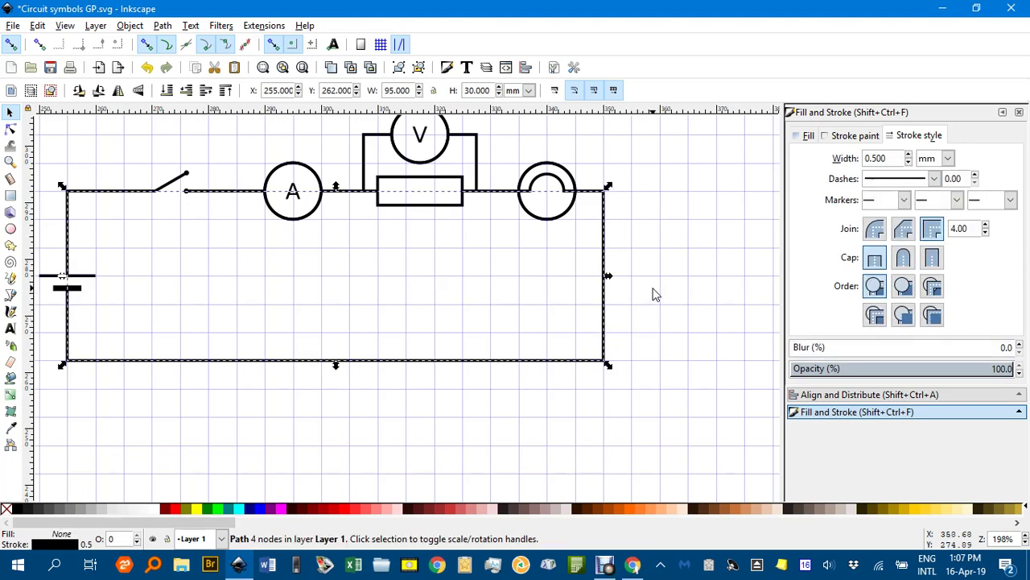
click(628, 284)
click(605, 276)
key(Delete)
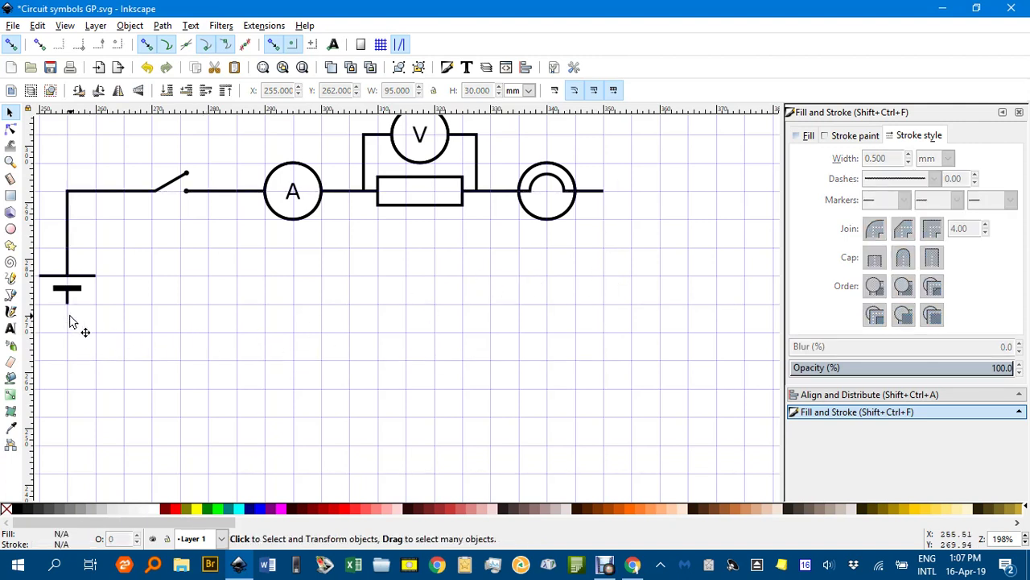
Draw a crooked return wire with three intermediate bends from the cell's lower lead to the lamp's right lead, without grid snapping
click(11, 295)
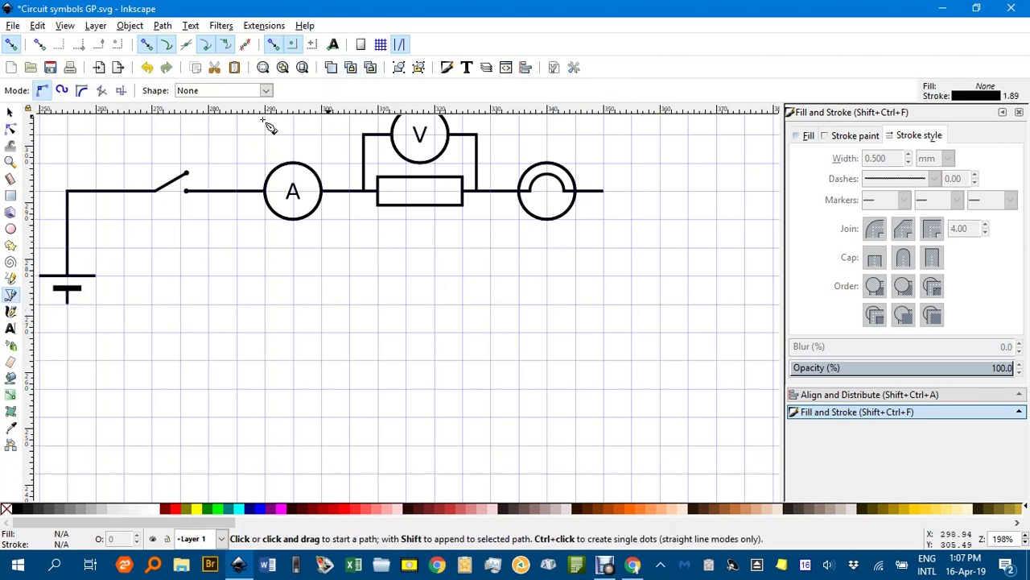
click(67, 303)
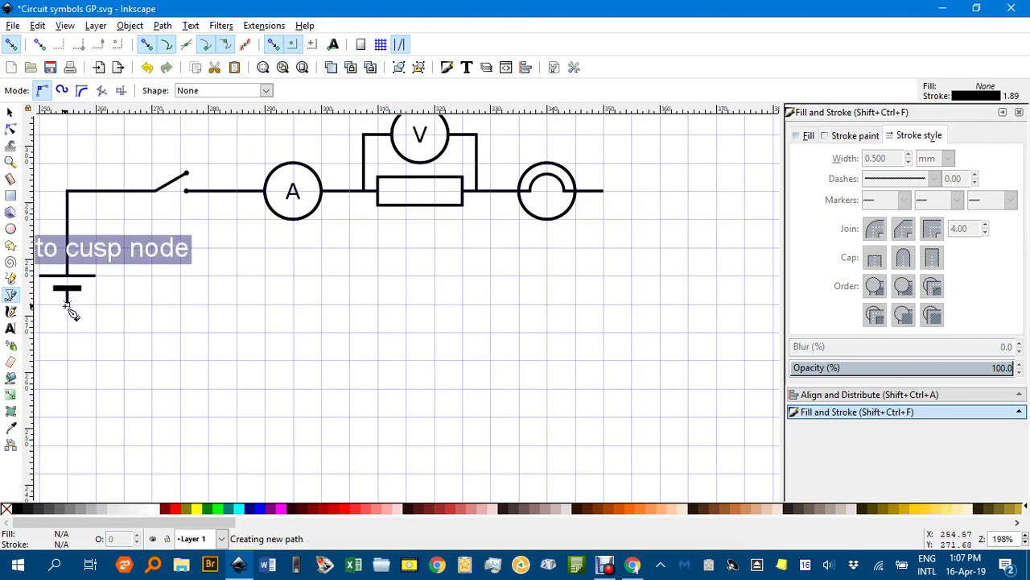
click(349, 384)
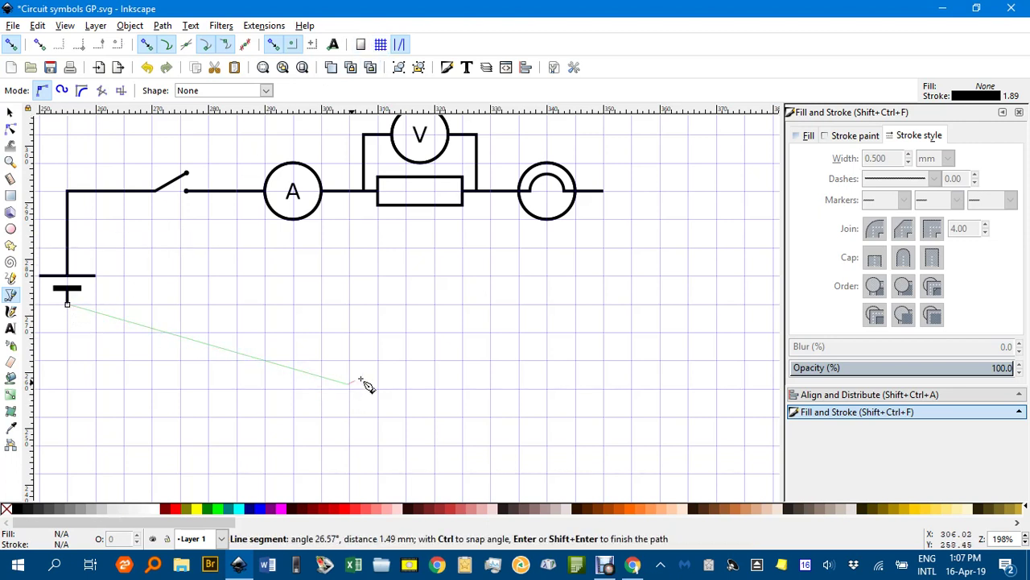
click(442, 325)
click(568, 359)
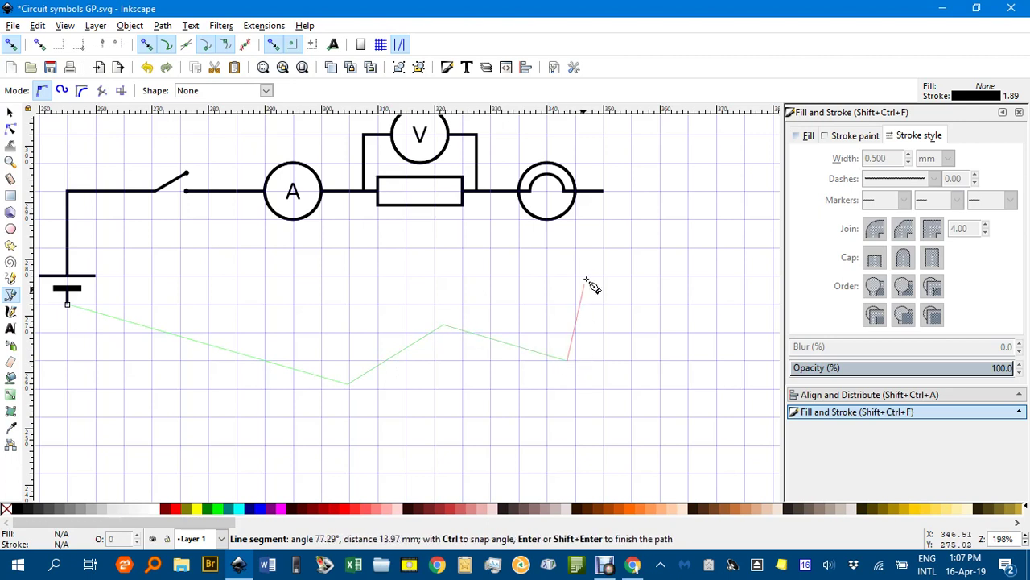
double_click(604, 191)
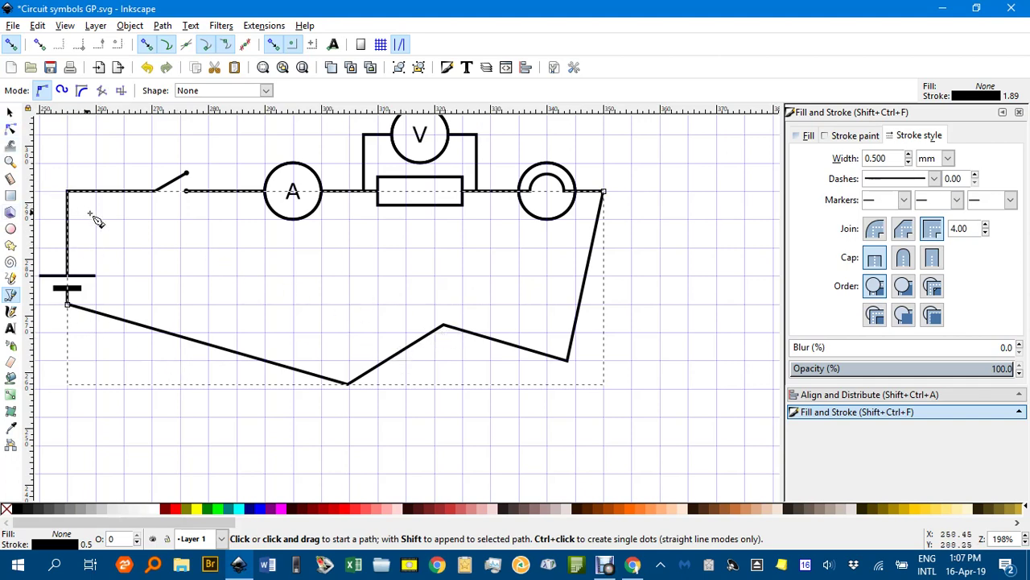
Turn on grid snapping and straighten the crooked return wire, aligning its bends and left end at Y 262 mm and its right corner at X 350 mm
key(n)
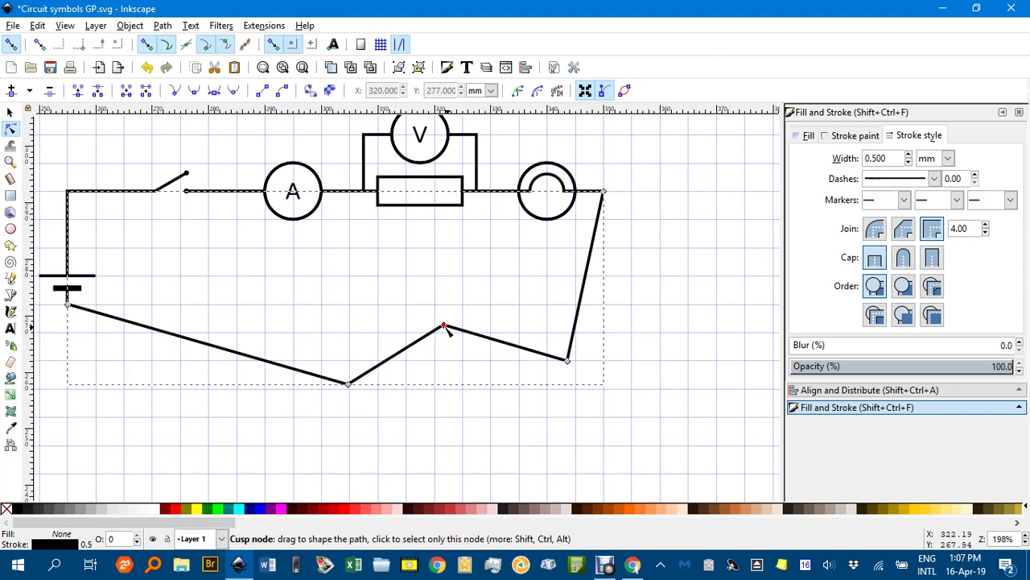
drag(444, 326, 471, 379)
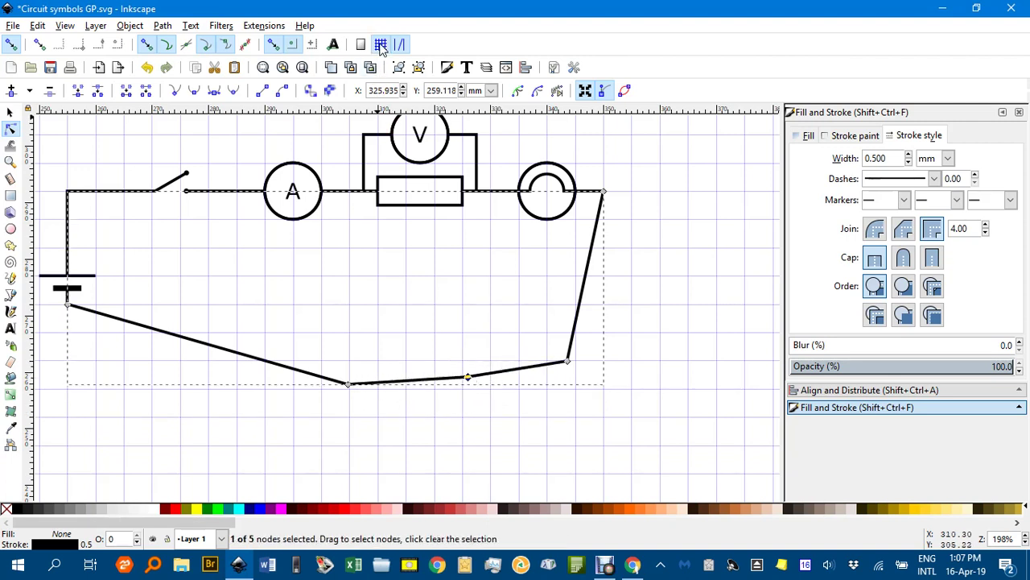
drag(471, 378, 467, 363)
drag(568, 362, 604, 360)
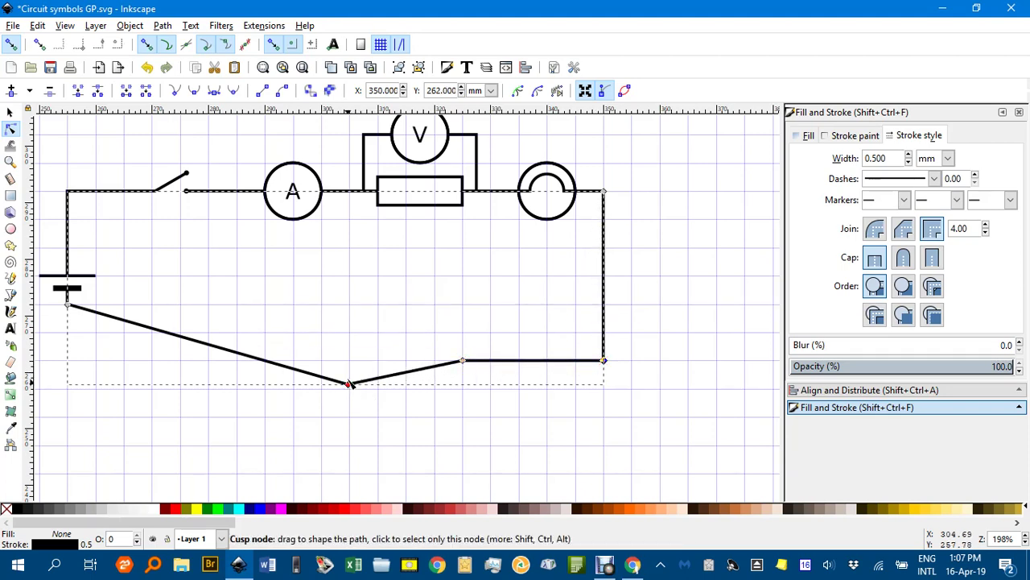
drag(349, 388, 349, 360)
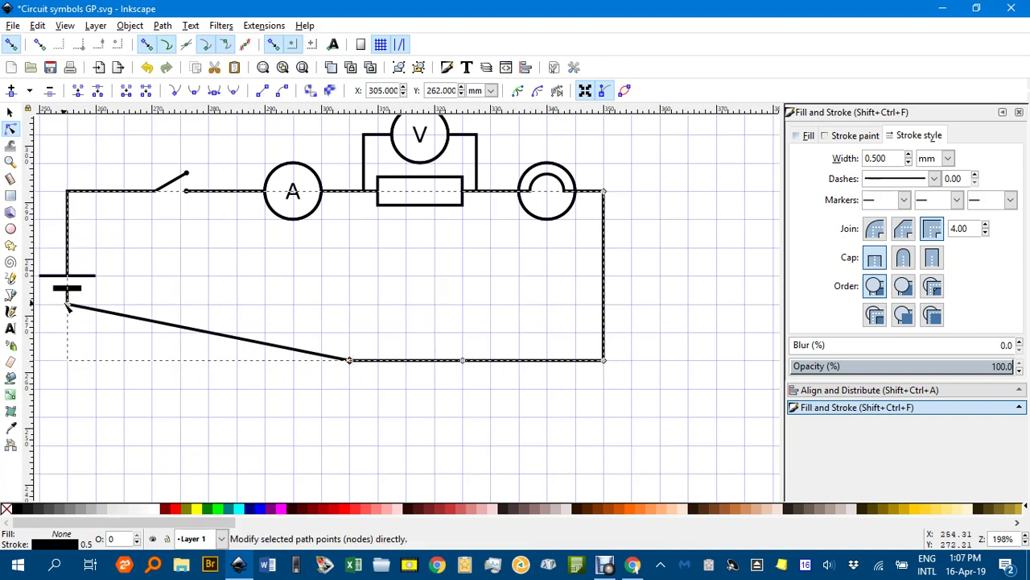
drag(69, 306, 69, 361)
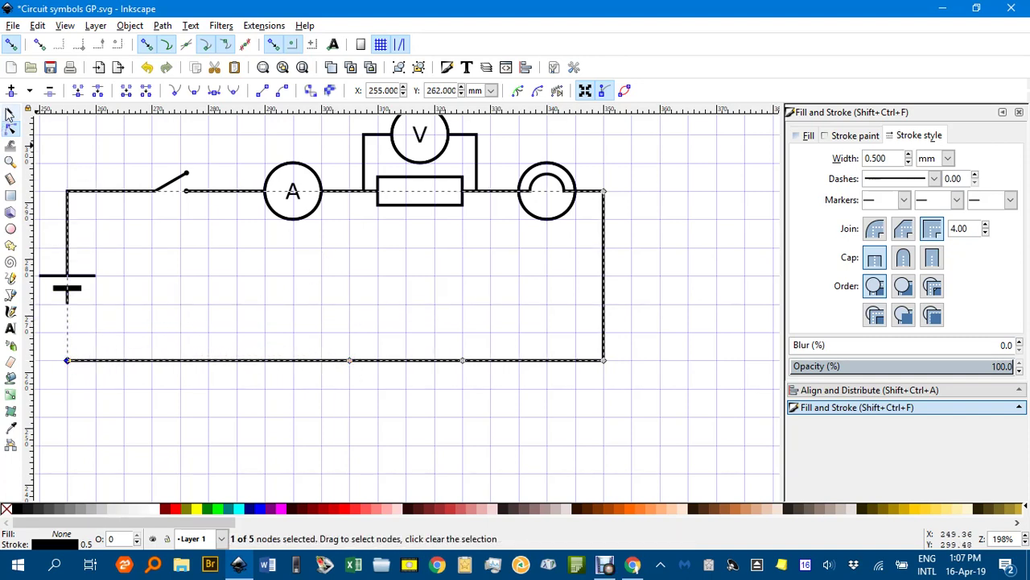
click(10, 113)
click(145, 323)
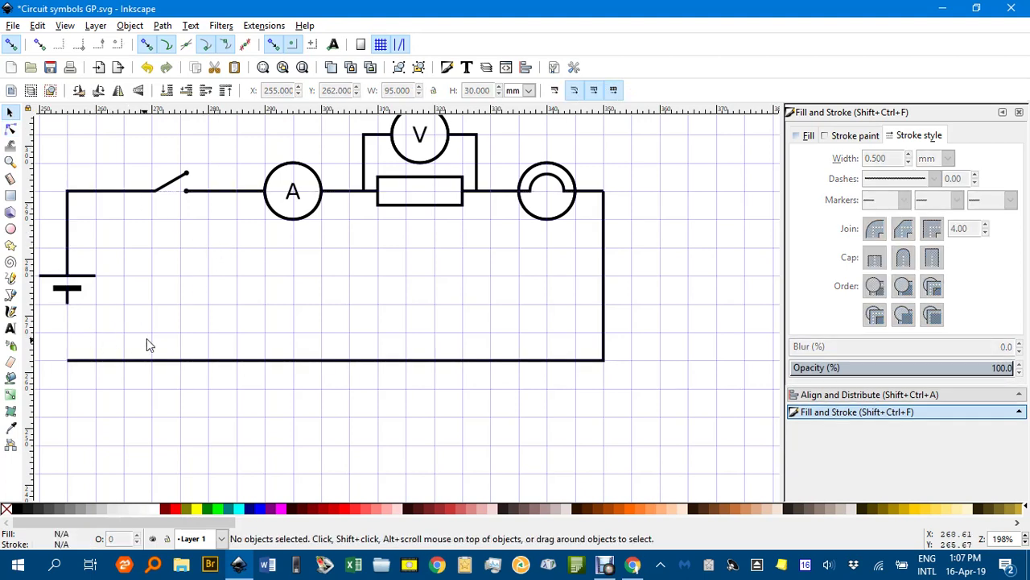
Draw a 10 mm vertical wire from the return wire's left end up to the cell's lower lead
drag(146, 345, 276, 316)
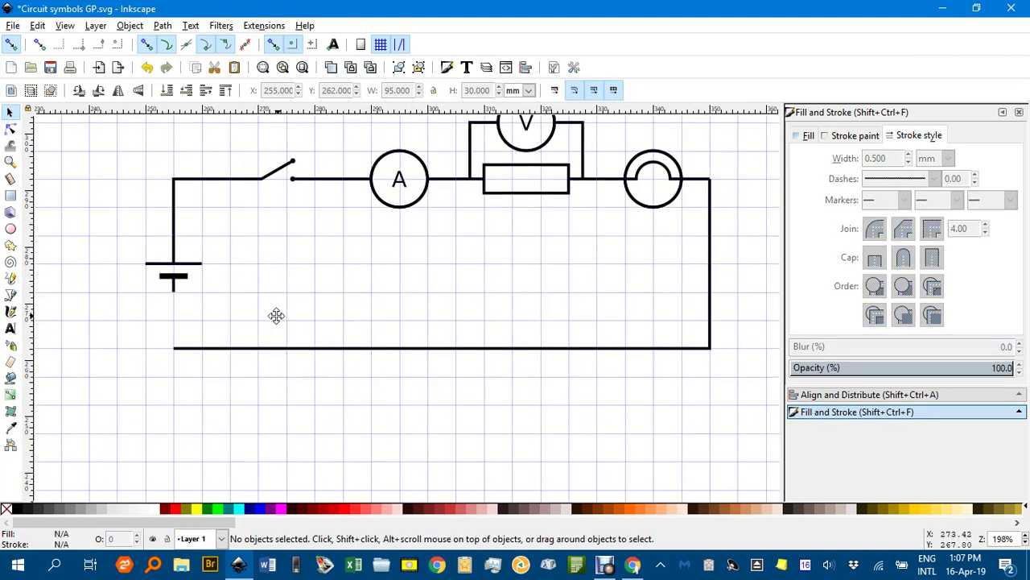
key(b)
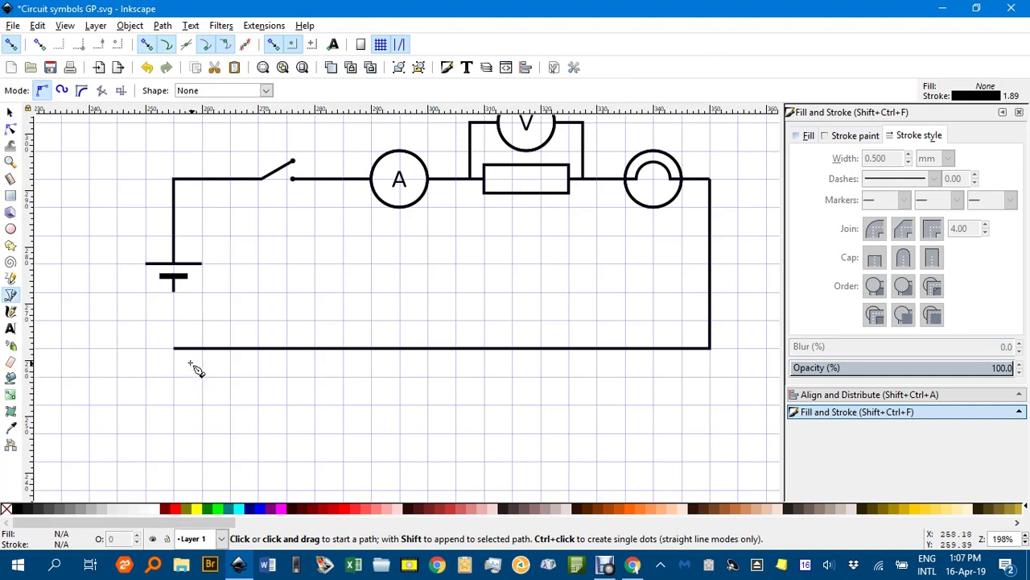
click(174, 348)
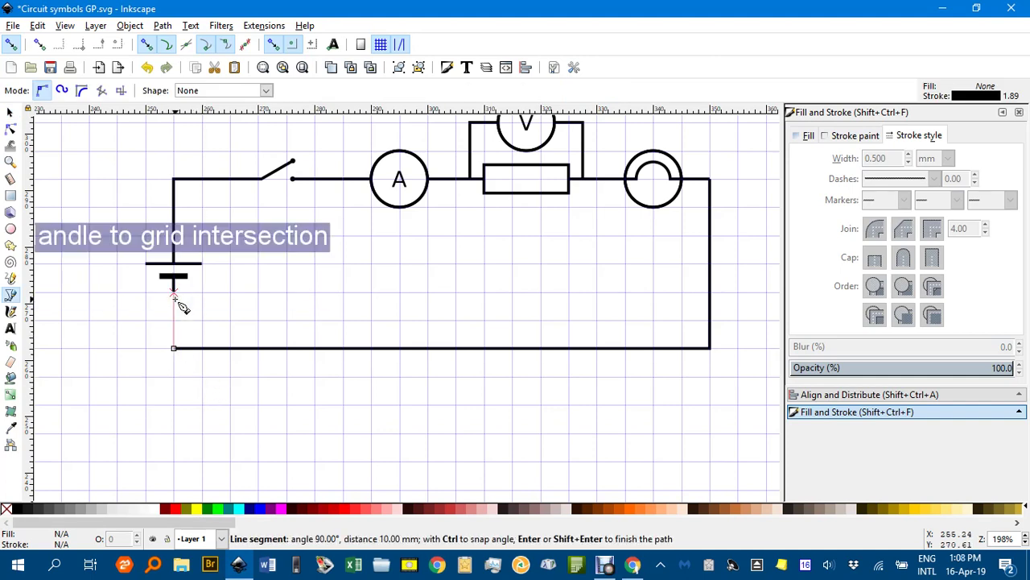
double_click(177, 298)
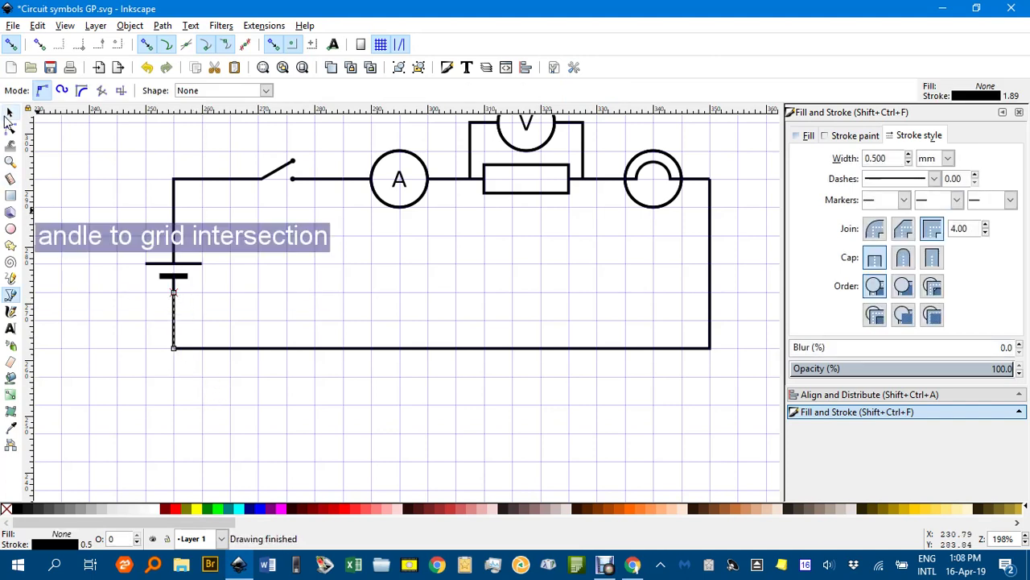
click(10, 113)
click(157, 214)
Join the end nodes of the lamp's right lead and the return wire at X 350, Y 292 mm into one continuous corner
scroll(540, 297, up, 2)
scroll(523, 322, right, 2)
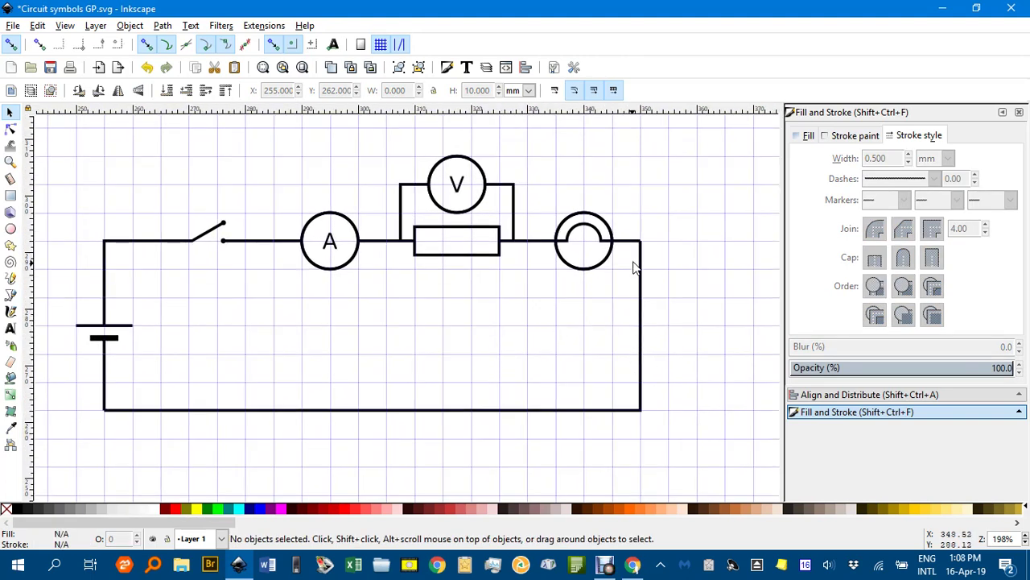
scroll(645, 415, up, 4)
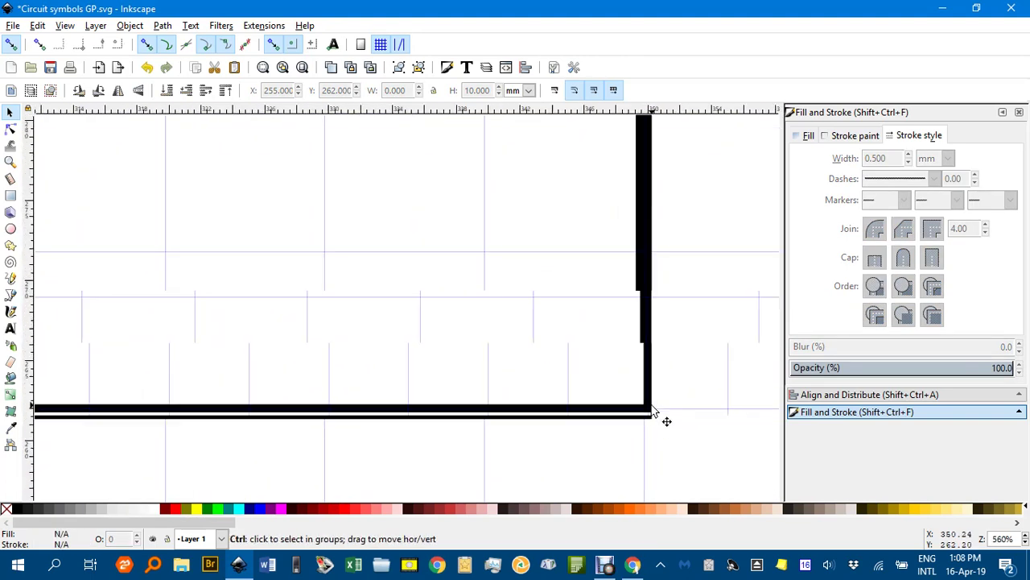
scroll(656, 416, down, 2)
scroll(645, 362, up, 4)
scroll(649, 246, up, 4)
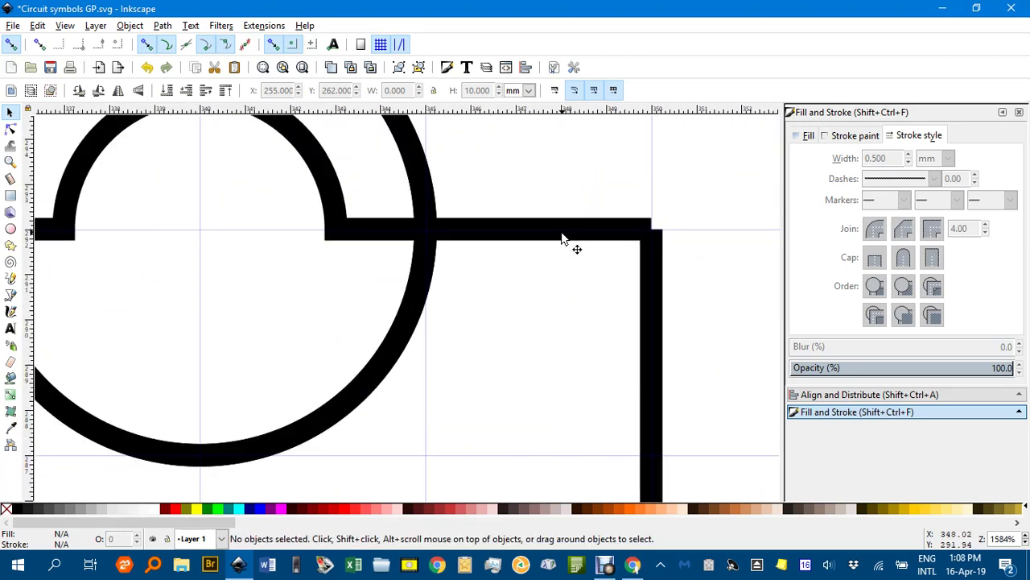
key(ctrl)
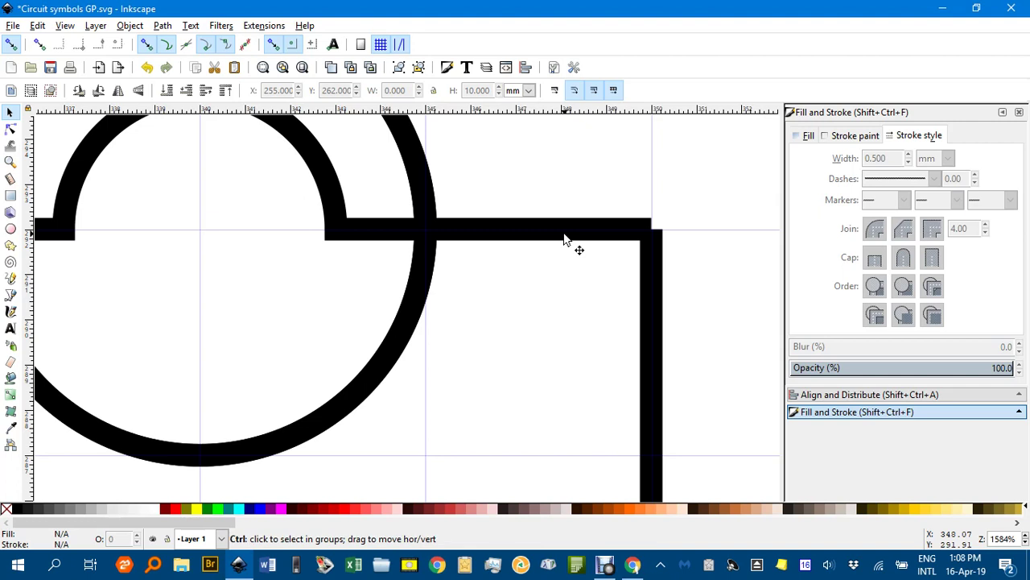
ctrl+click(565, 235)
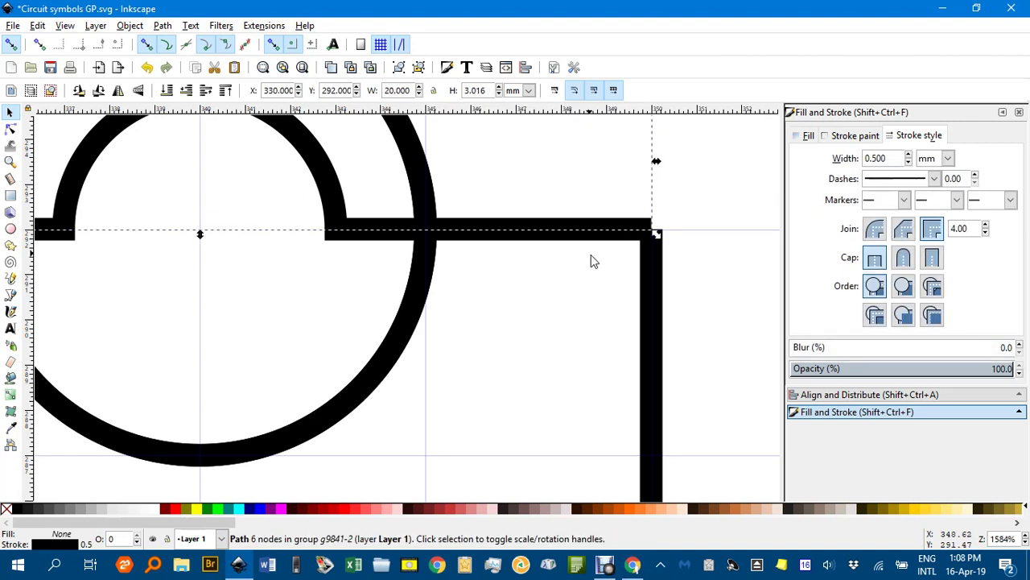
ctrl+shift+click(649, 290)
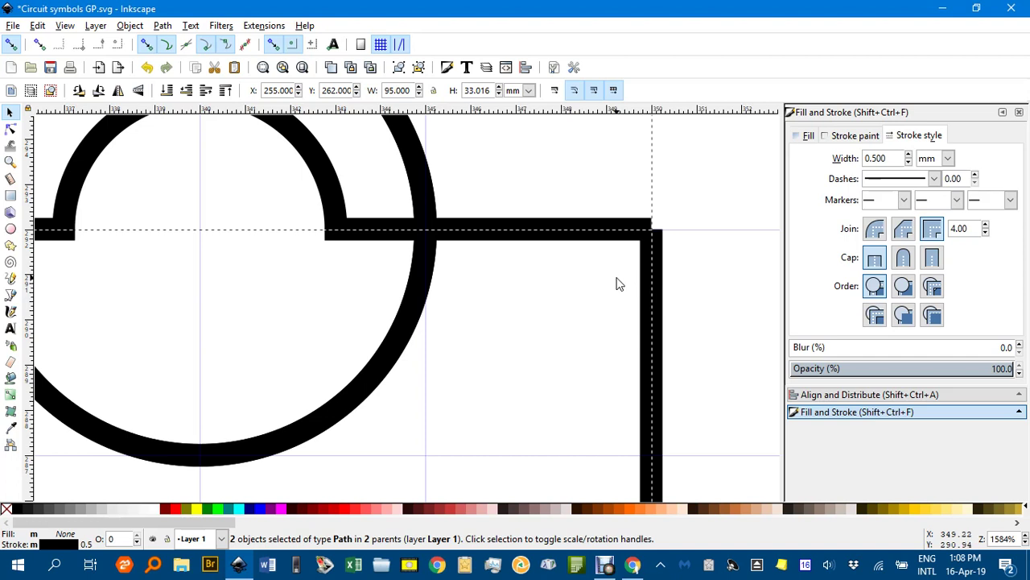
key(n)
drag(596, 187, 685, 274)
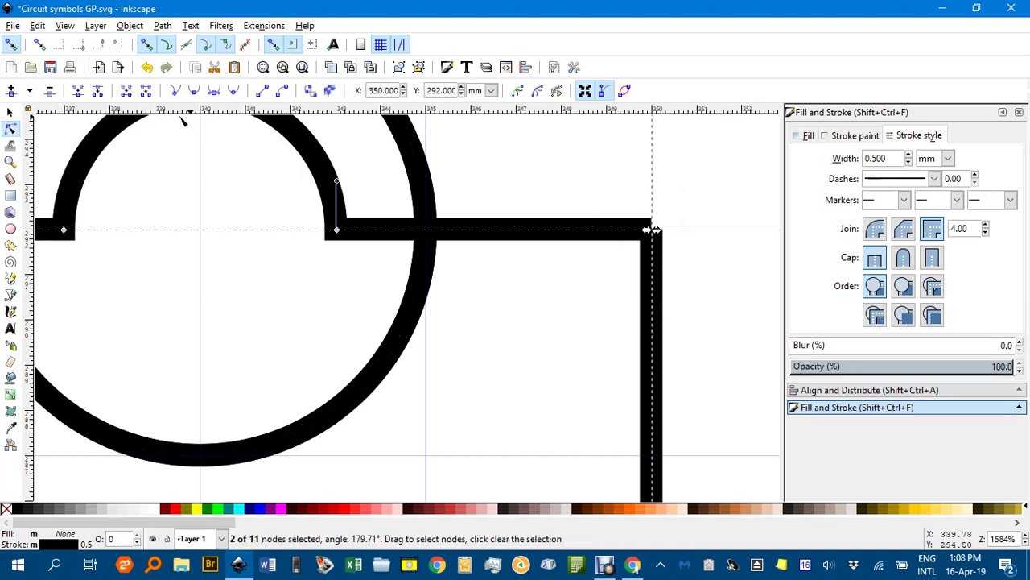
click(78, 91)
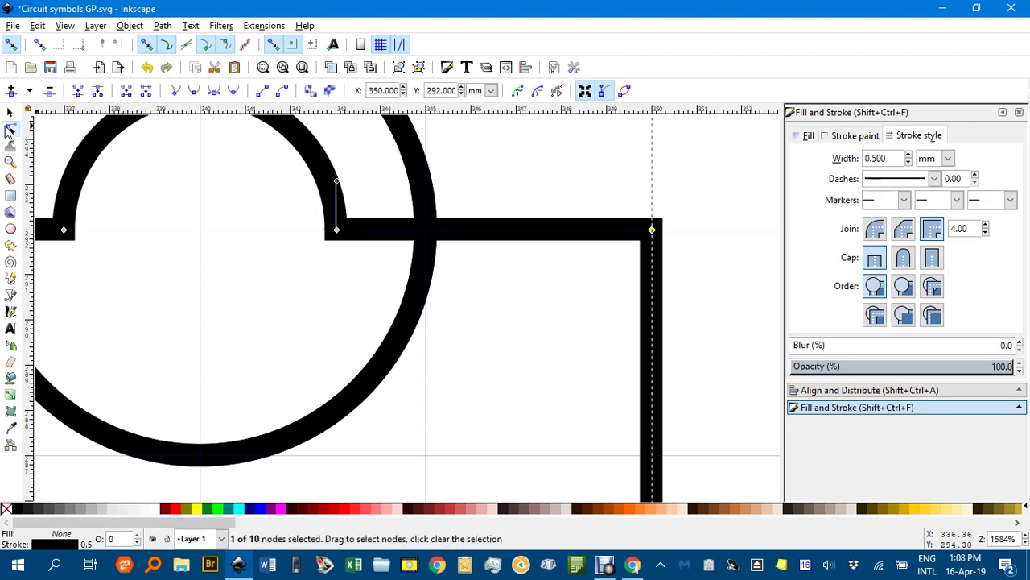
click(9, 113)
click(516, 151)
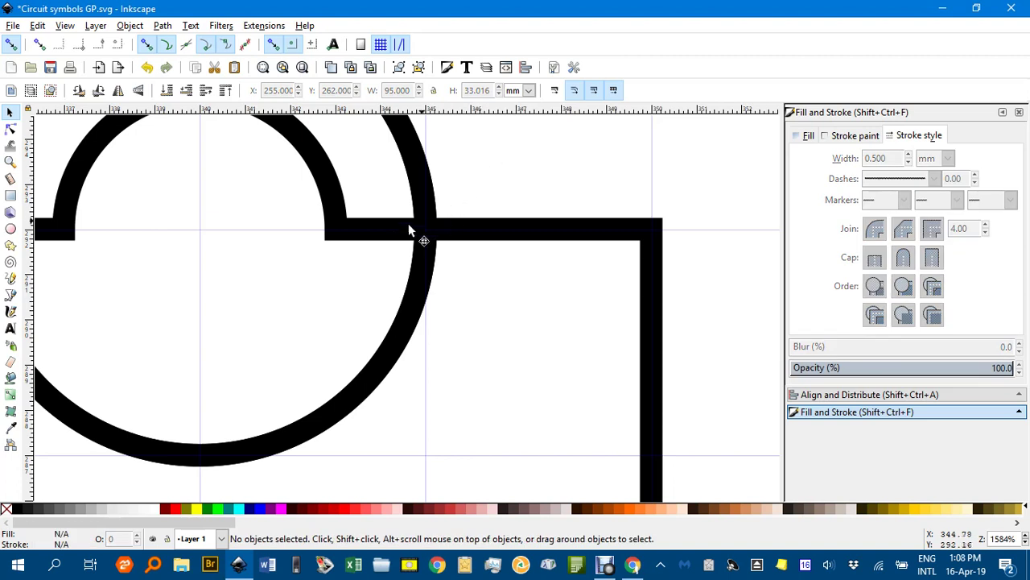
Check that the lamp's lead and the return wire form one path by selecting it and viewing its extent to the lower right corner
scroll(467, 213, down, 1)
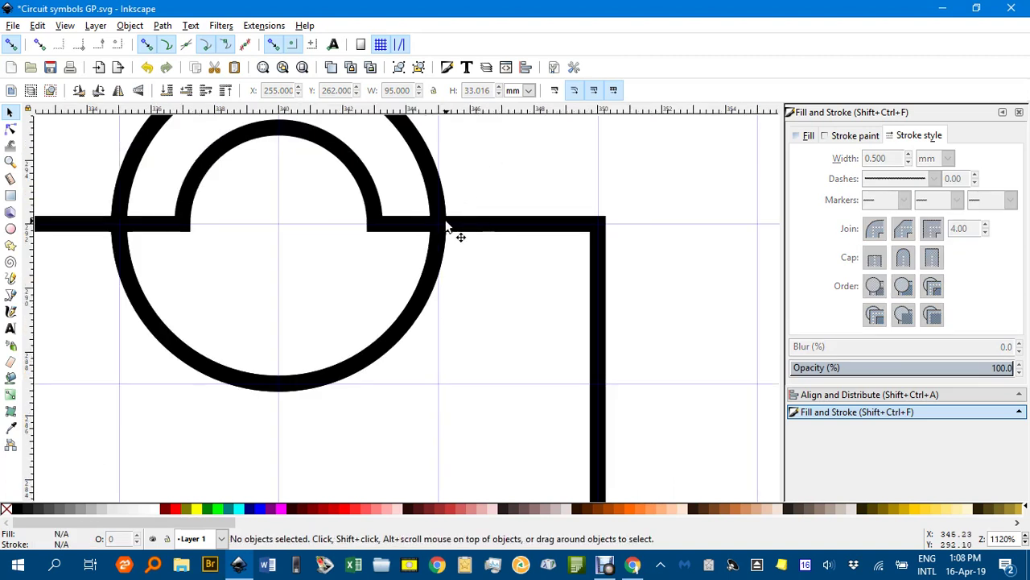
key(ctrl)
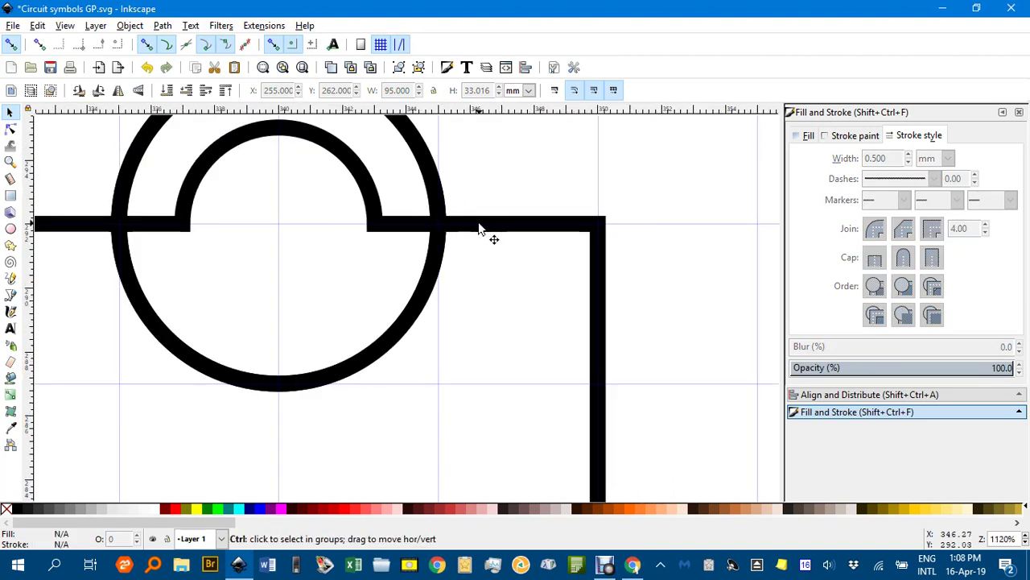
ctrl+click(480, 229)
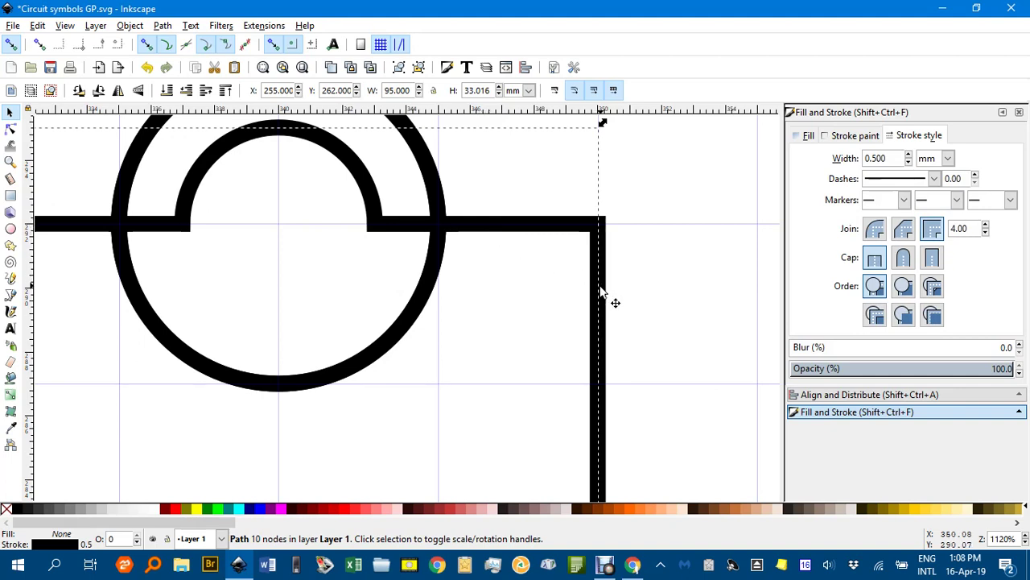
scroll(601, 292, down, 3)
drag(628, 314, 591, 202)
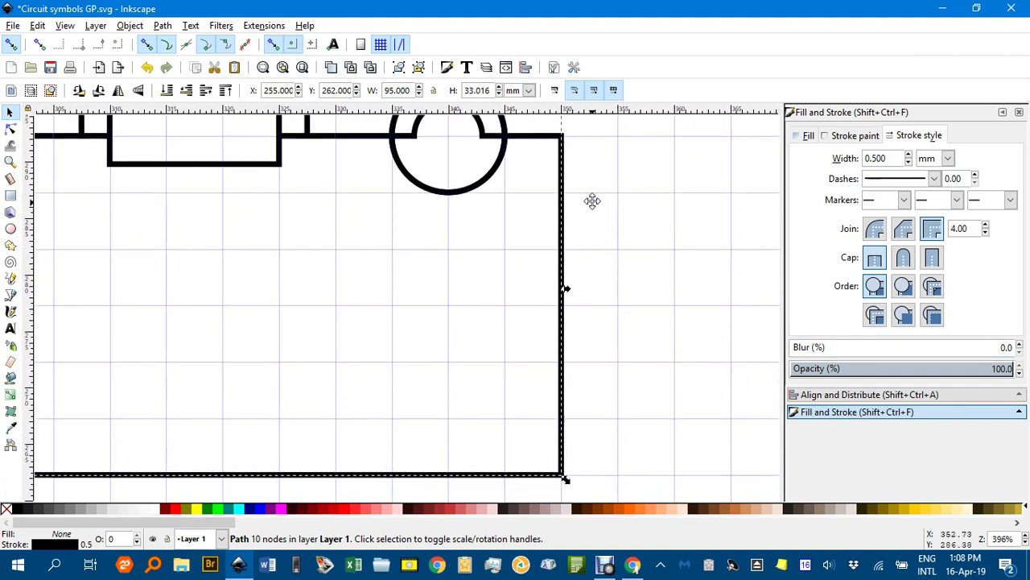
click(605, 286)
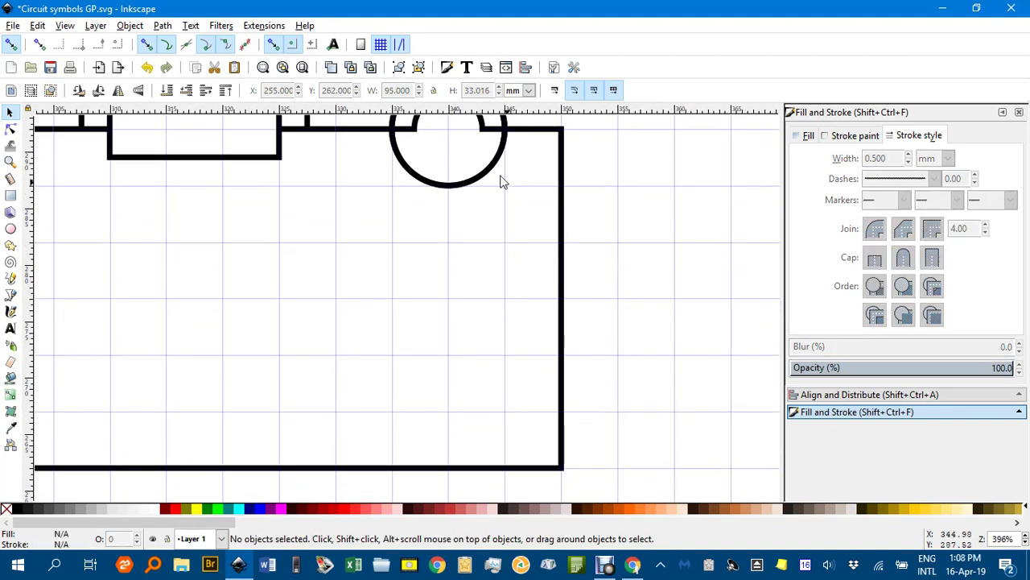
click(540, 130)
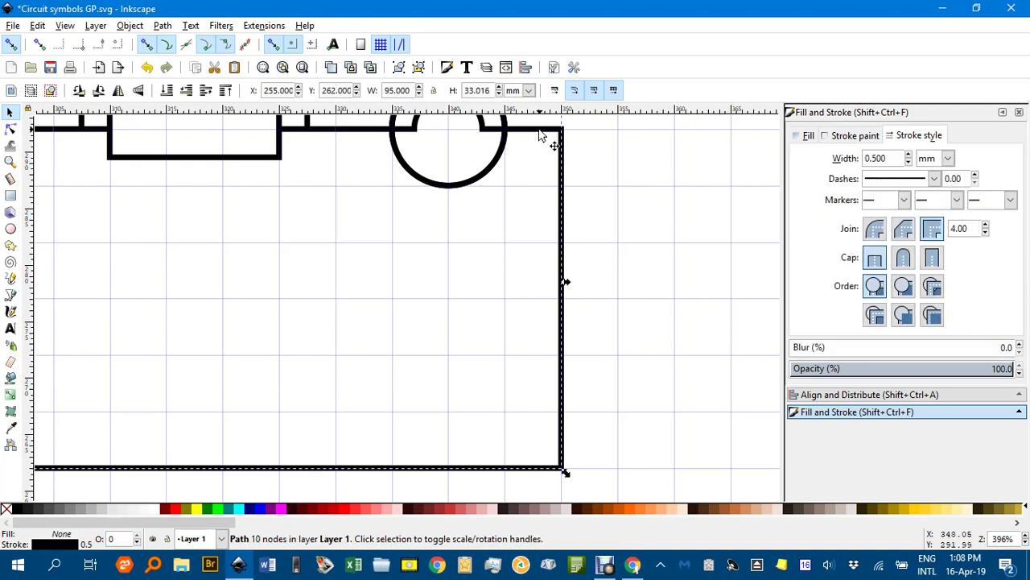
click(613, 165)
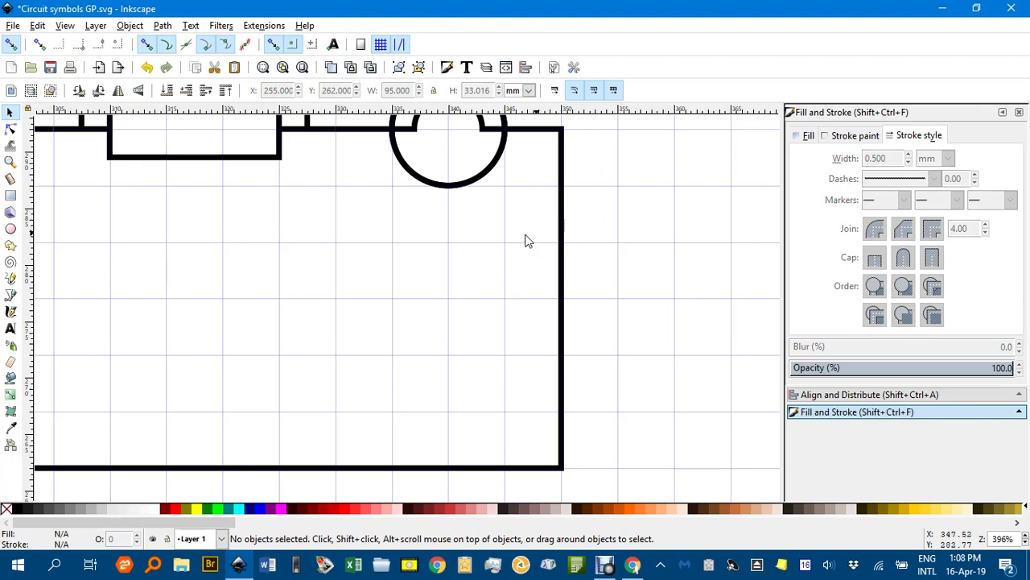
Try to move the resistor's rectangle within its group so a corner snaps to a lower grid intersection, and undo the move
scroll(557, 246, left, 2)
scroll(558, 246, left, 3)
ctrl+scroll(408, 216, down, 1)
scroll(380, 214, up, 2)
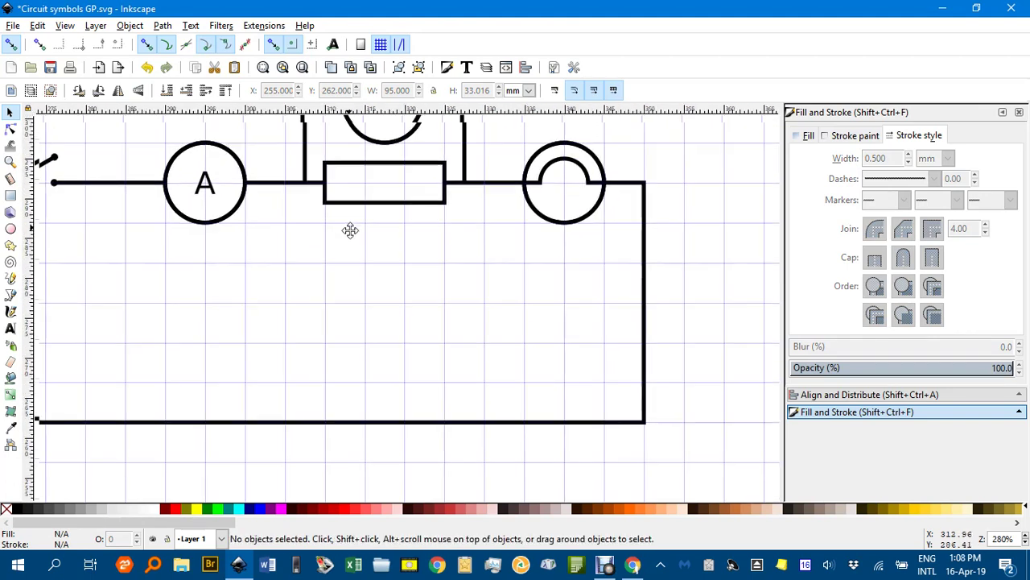
scroll(349, 230, left, 1)
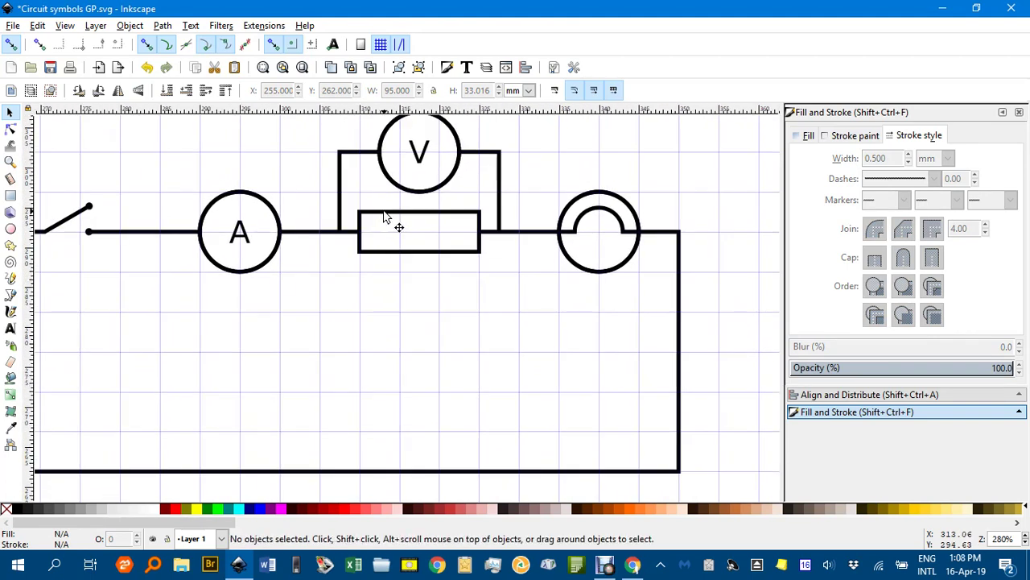
drag(385, 215, 398, 239)
click(418, 316)
ctrl+click(380, 216)
drag(379, 215, 368, 287)
key(ctrl+z)
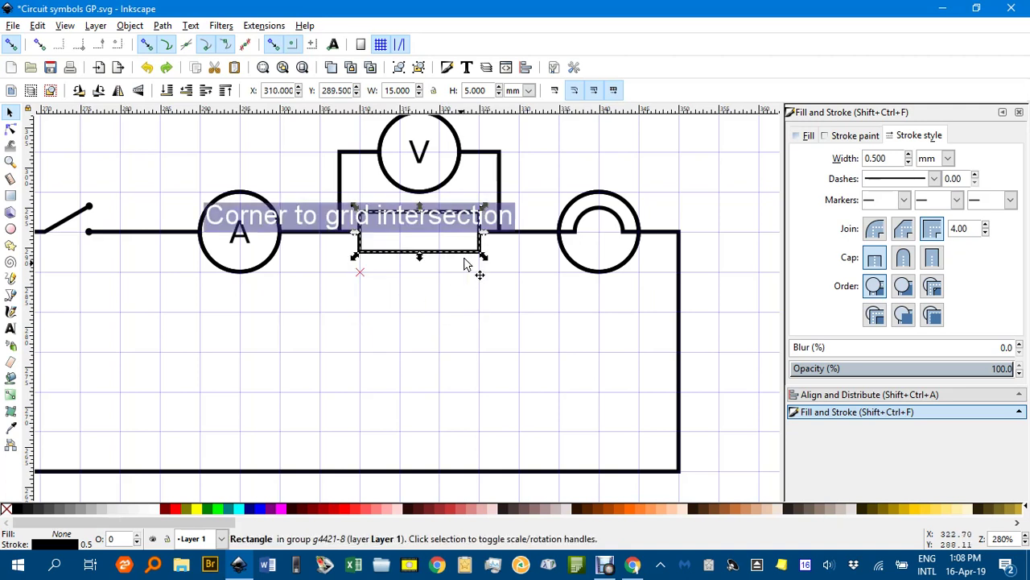
click(547, 188)
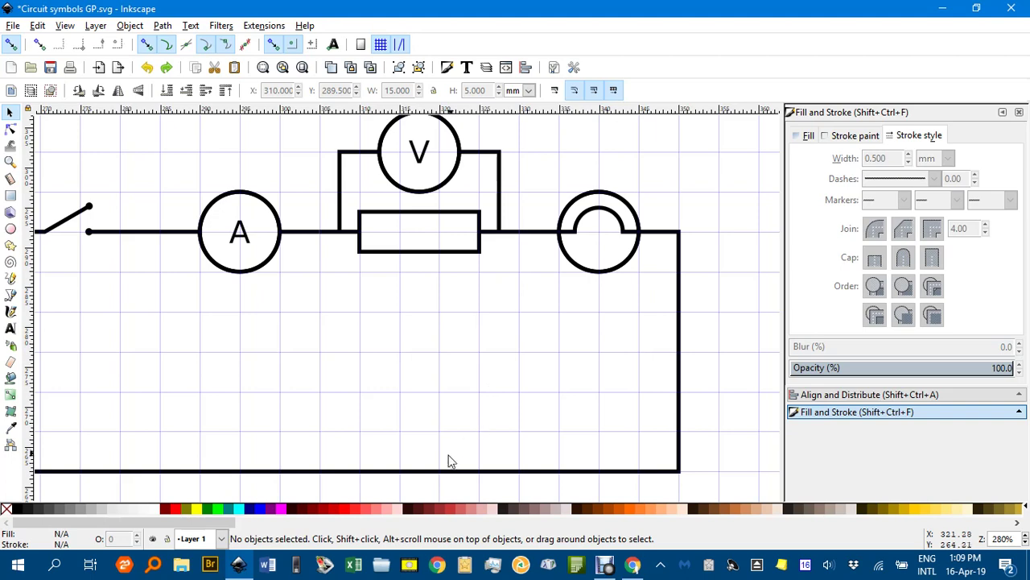
Try to move the corner node of the cell-to-switch wire one grid square up, undo it, and deselect the wire
drag(142, 234, 300, 232)
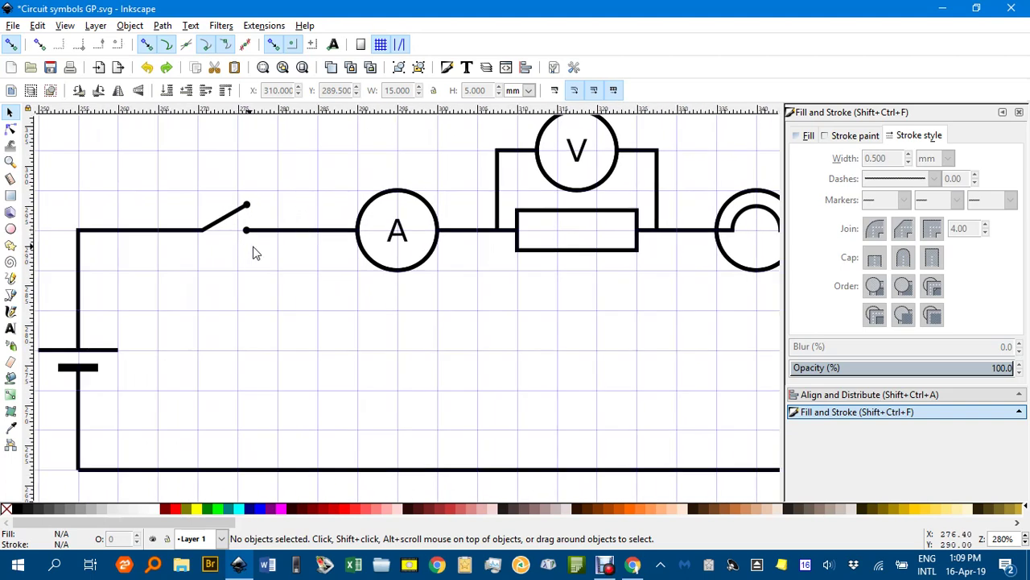
click(146, 232)
key(n)
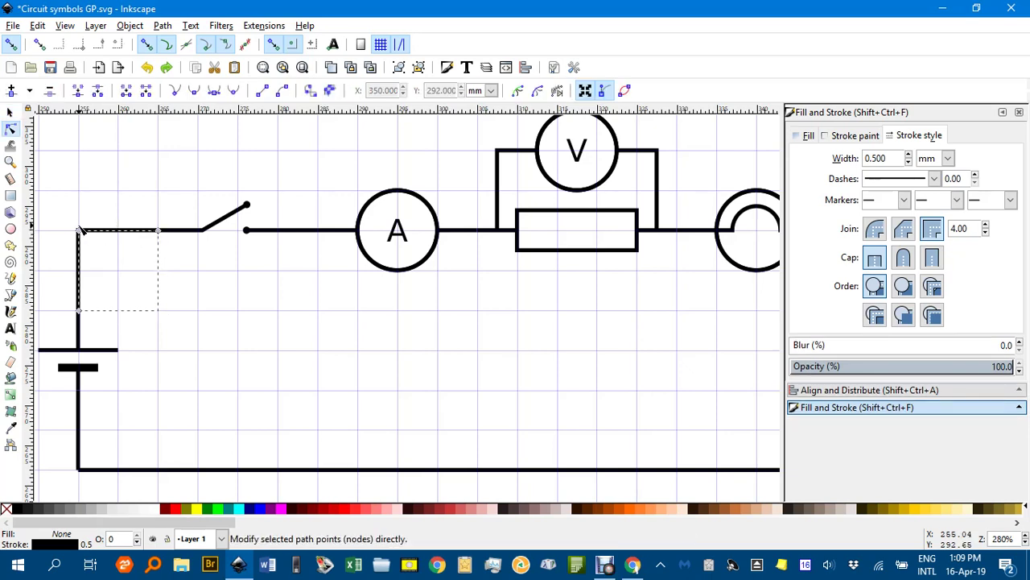
scroll(80, 231, up, 2)
drag(78, 232, 78, 156)
key(ctrl+z)
scroll(297, 234, down, 1)
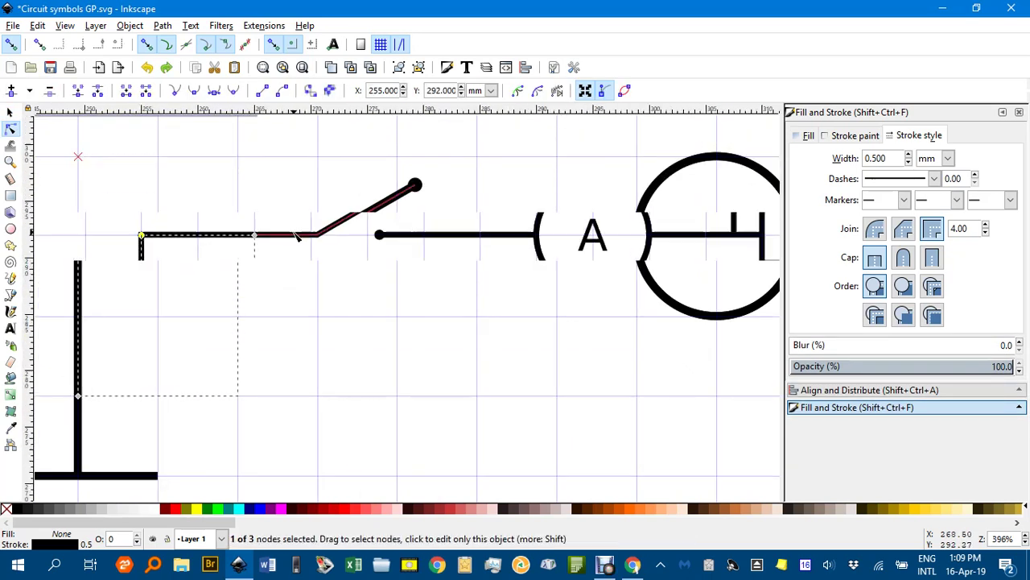
scroll(297, 234, down, 4)
click(11, 112)
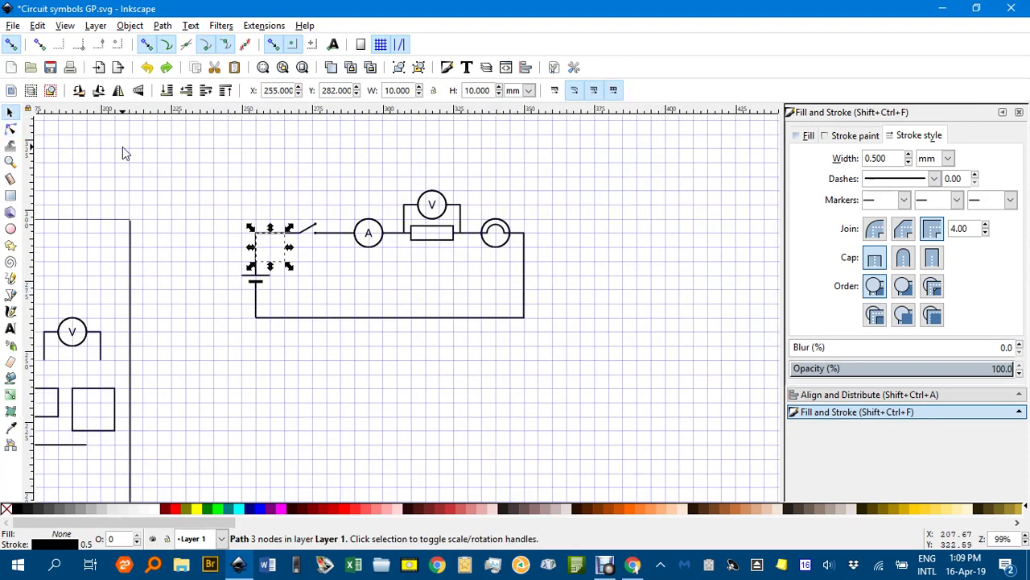
click(240, 163)
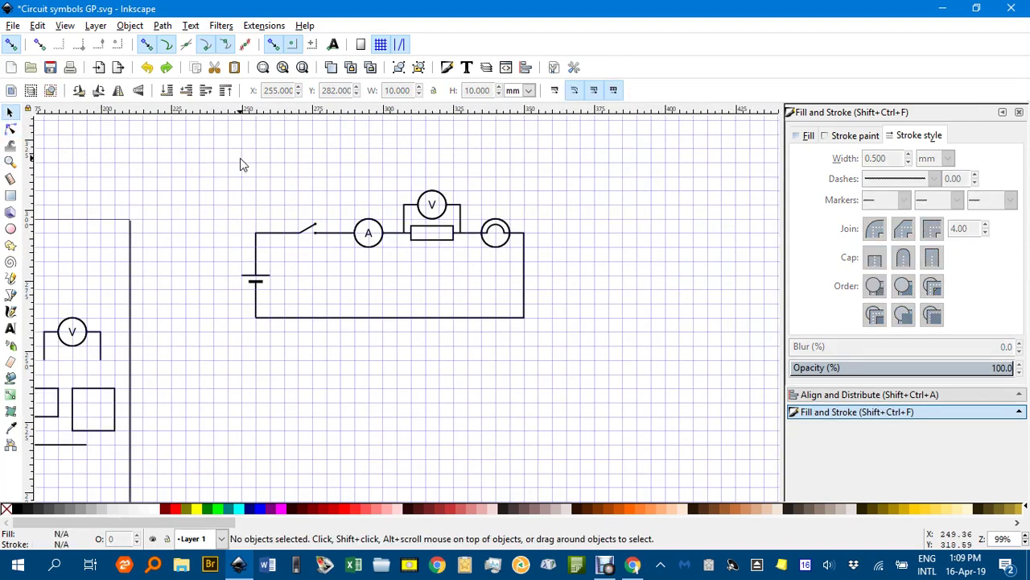
Group all parts of the completed circuit and paste a copy of the group into the blank Word document
drag(215, 174, 575, 364)
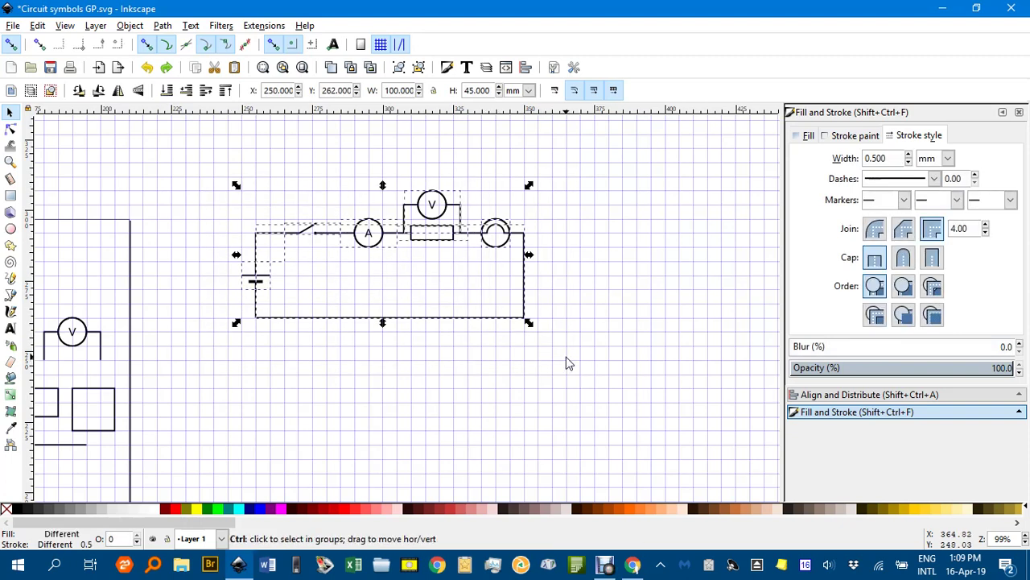
key(ctrl+g)
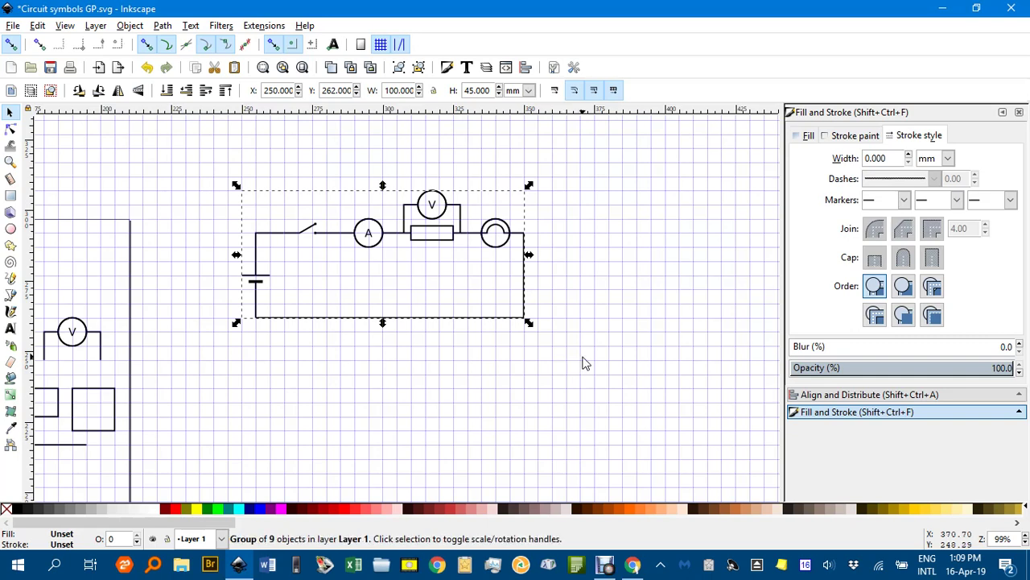
click(274, 569)
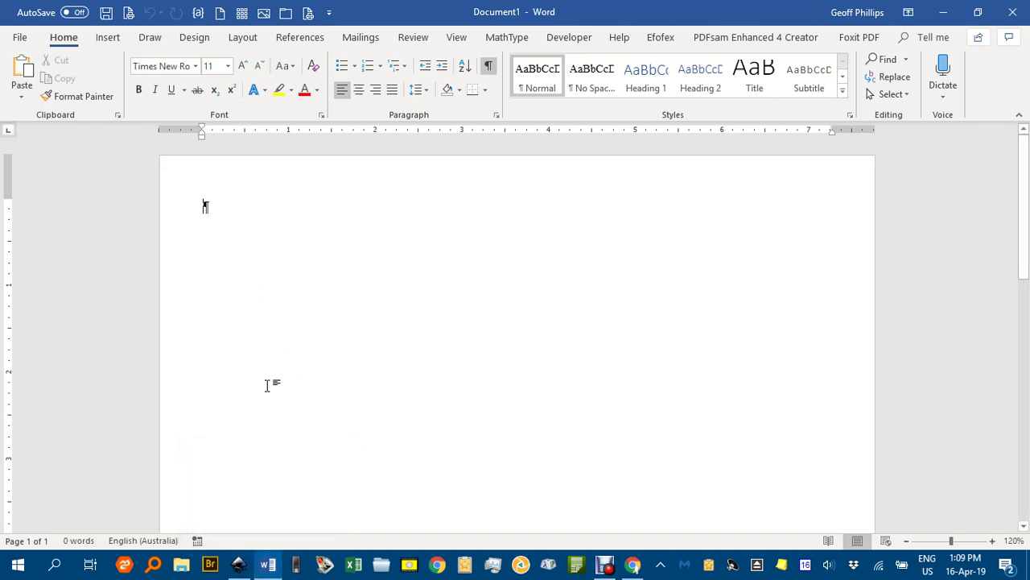
key(ctrl+v)
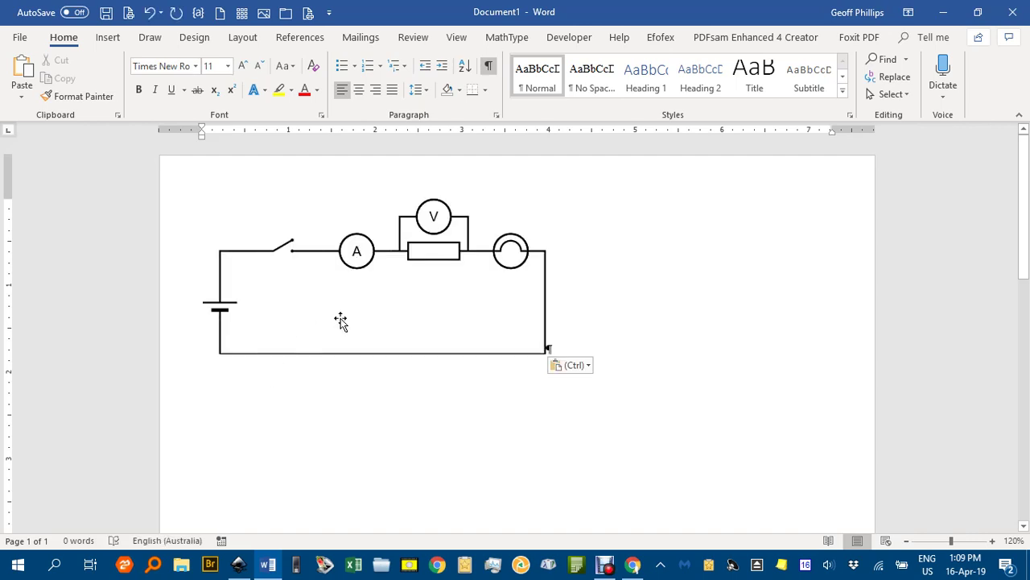
click(510, 268)
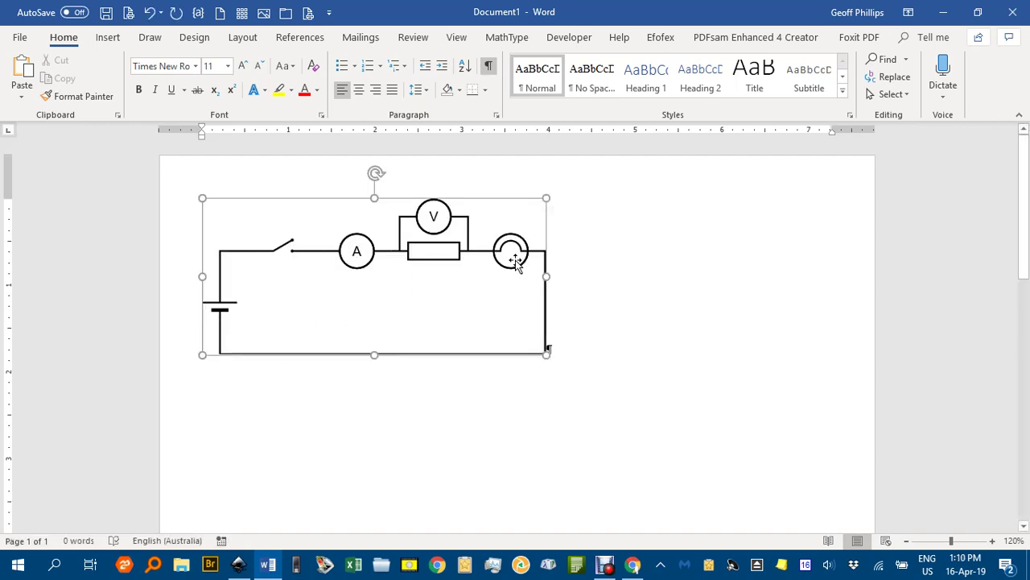
click(649, 286)
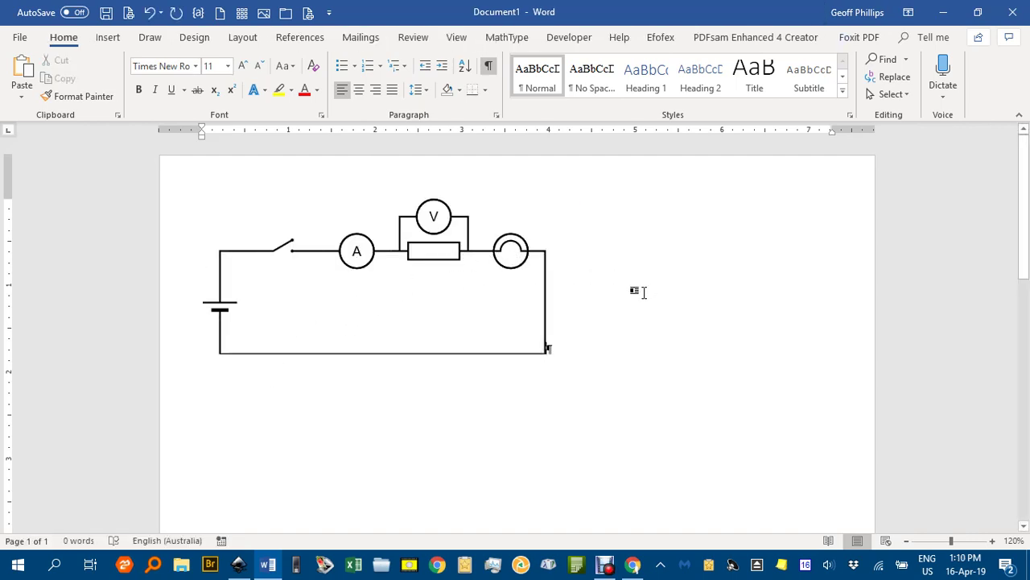
ctrl+scroll(469, 376, up, 5)
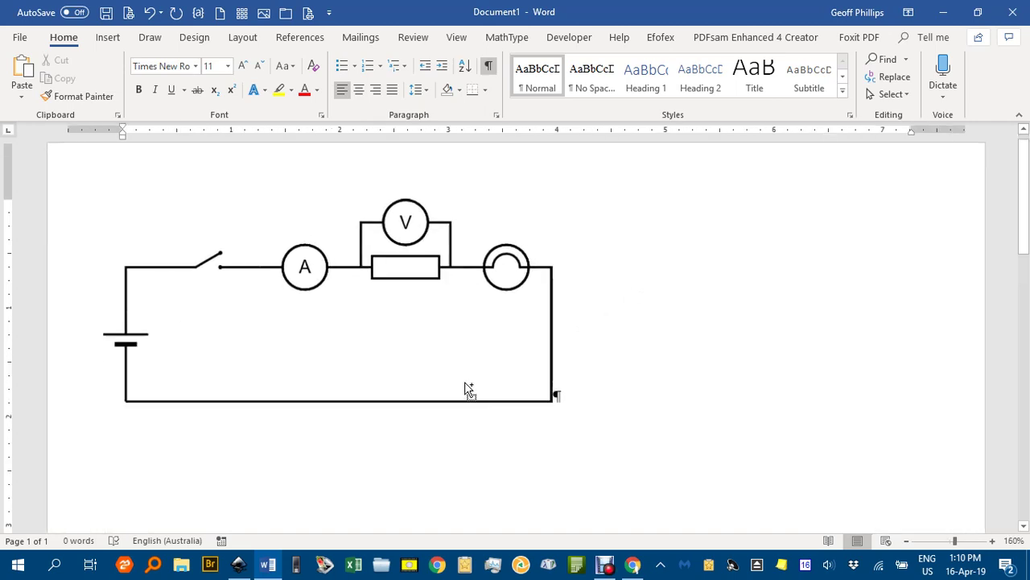
ctrl+scroll(473, 392, up, 1)
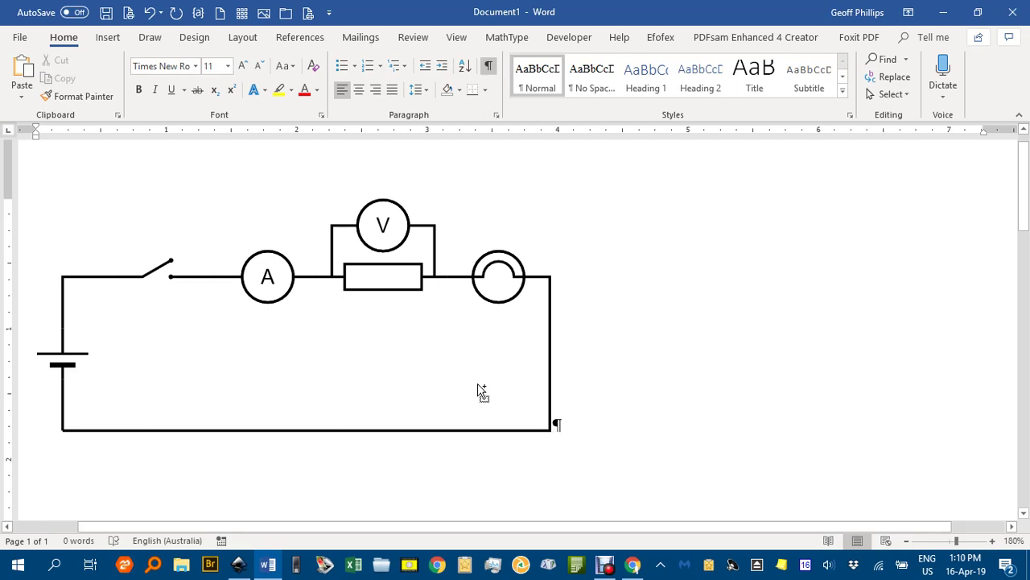
ctrl+scroll(476, 389, down, 3)
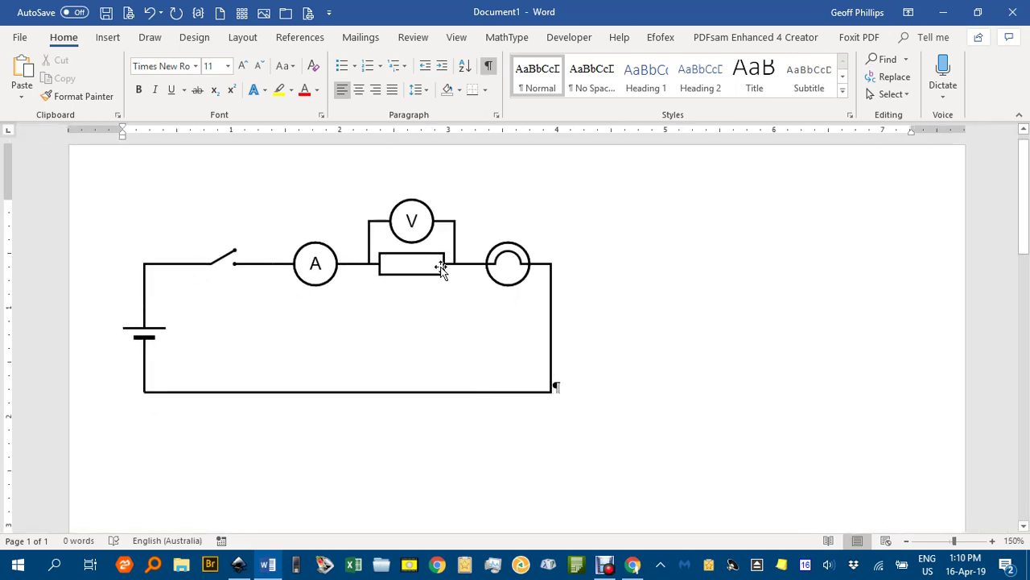
Set the text wrapping of the pasted circuit graphic to In Front of Text
click(440, 268)
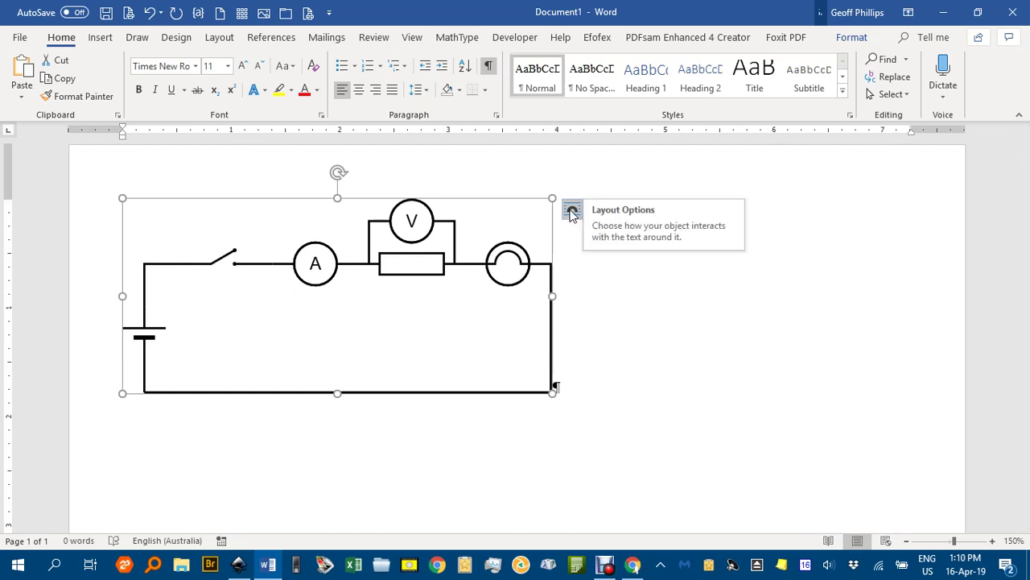
right_click(525, 266)
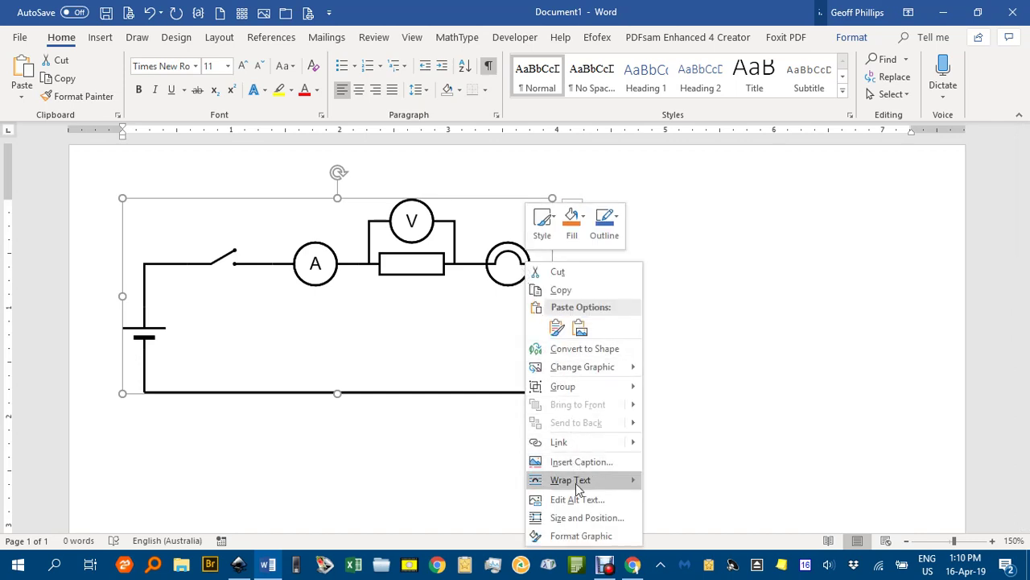
mouse_move(636, 488)
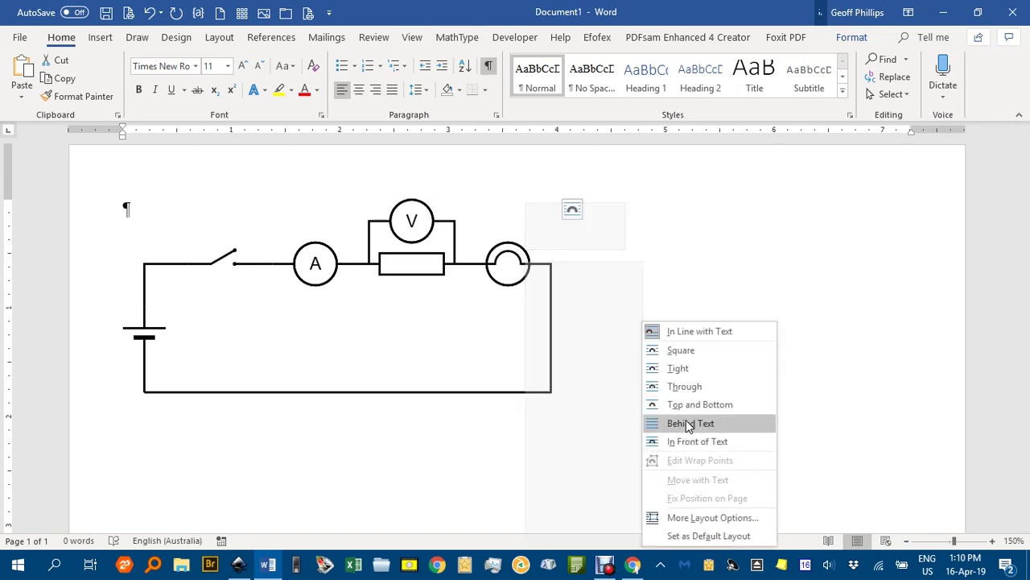
click(690, 445)
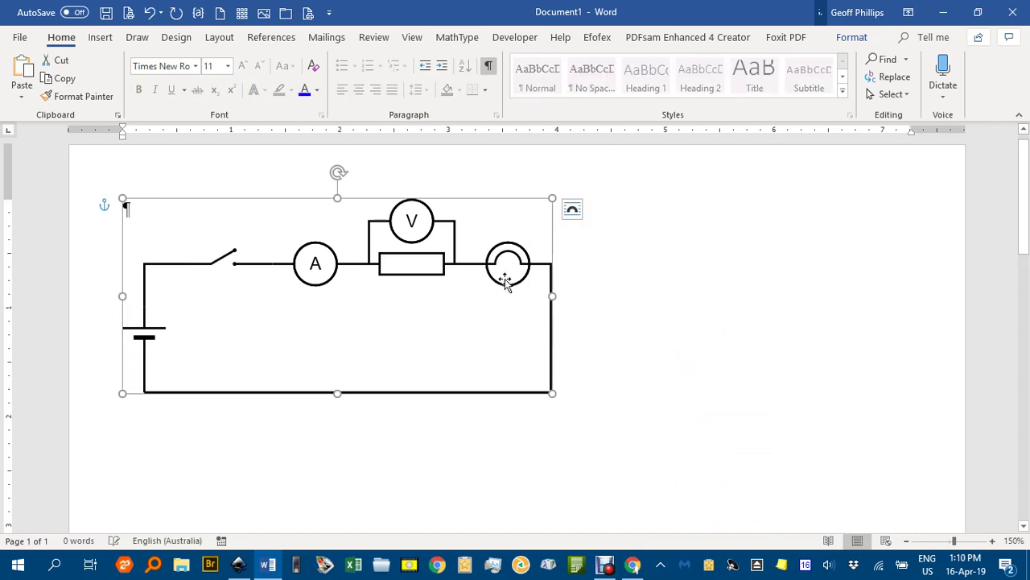
Move the circuit graphic about 1.2 inches to the right of the text margin and slightly down the page
drag(547, 294, 655, 308)
click(752, 342)
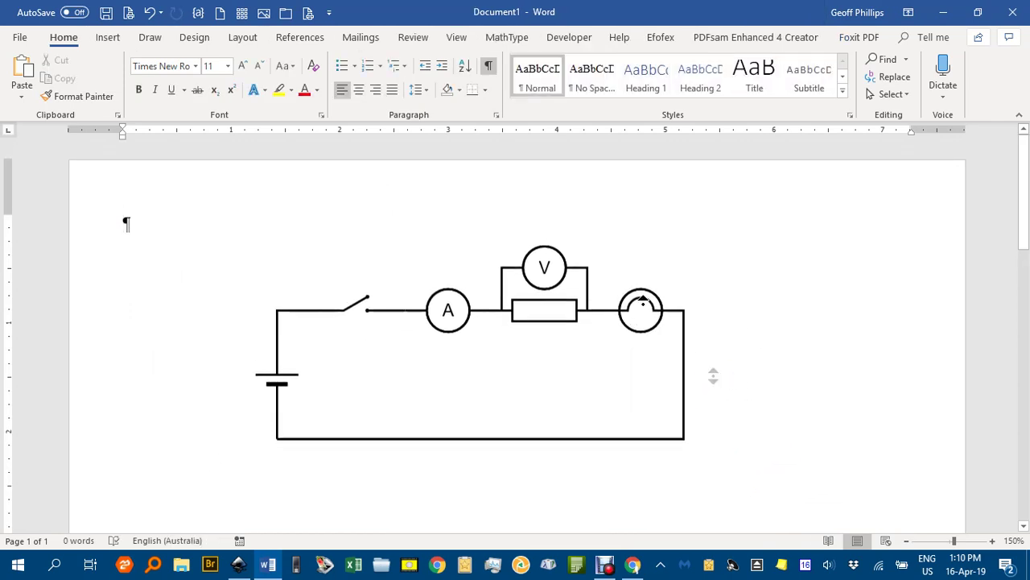
mouse_move(520, 322)
mouse_down()
mouse_move(501, 298)
mouse_move(523, 317)
mouse_up()
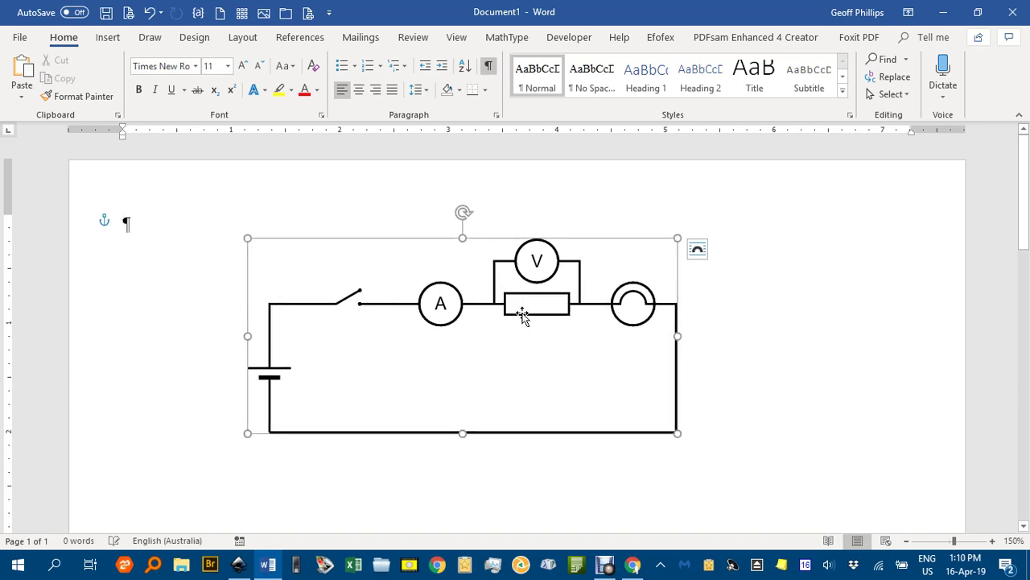
click(726, 304)
scroll(534, 318, up, 9)
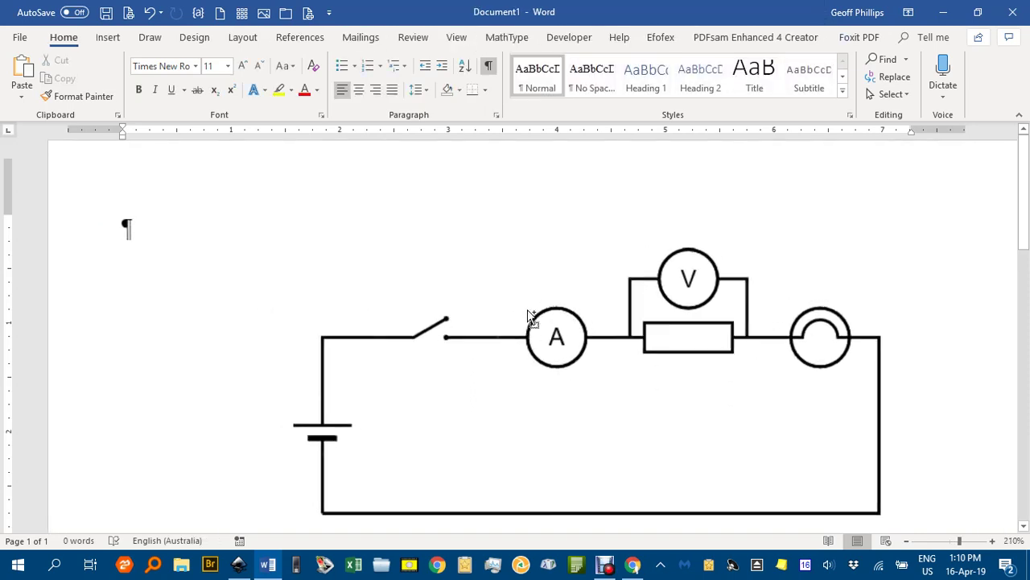
scroll(523, 358, up, 1)
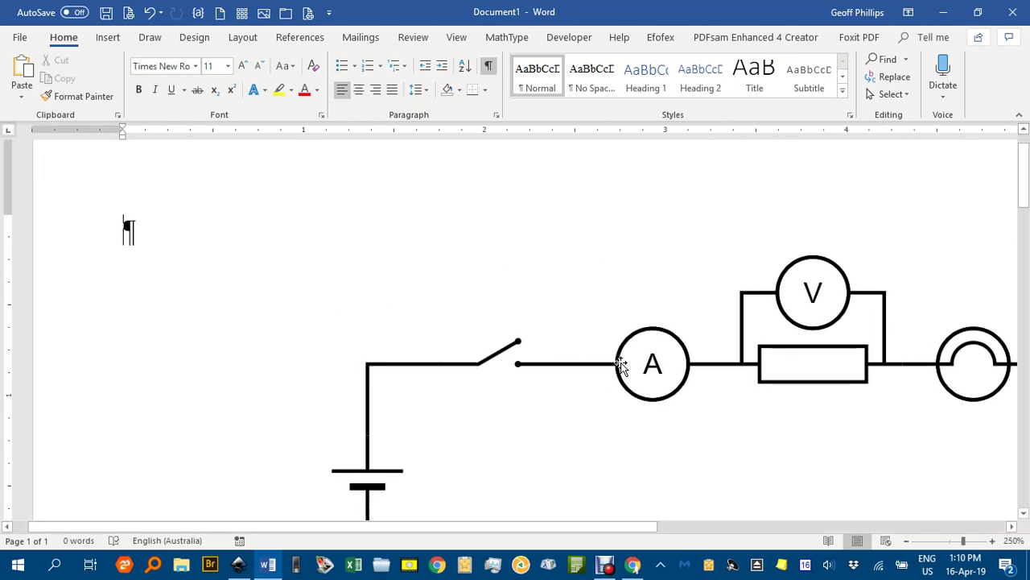
scroll(669, 362, down, 2)
scroll(669, 361, down, 8)
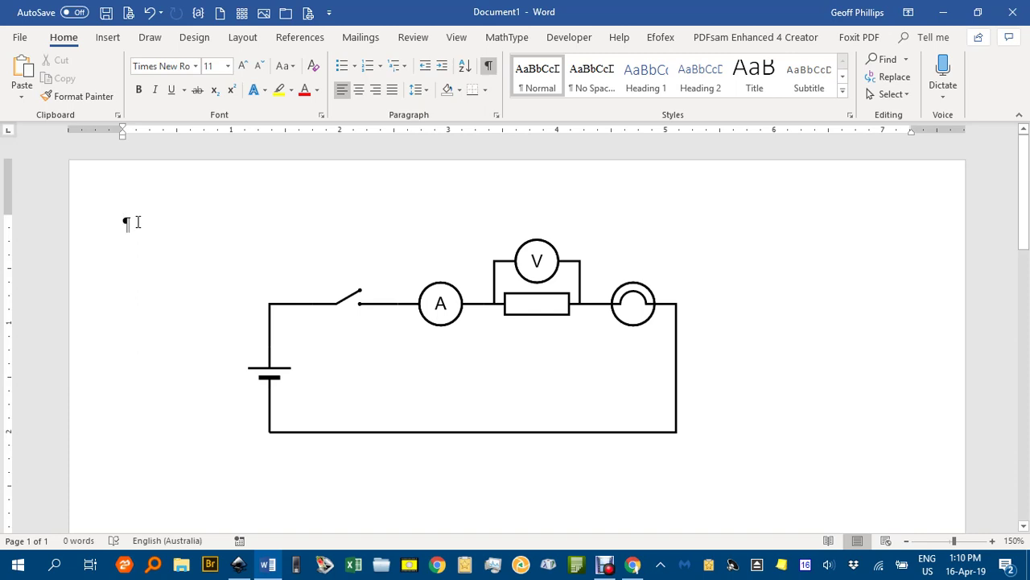
Insert three blank paragraphs before the paragraph anchoring the circuit so the graphic shifts down with it
click(419, 304)
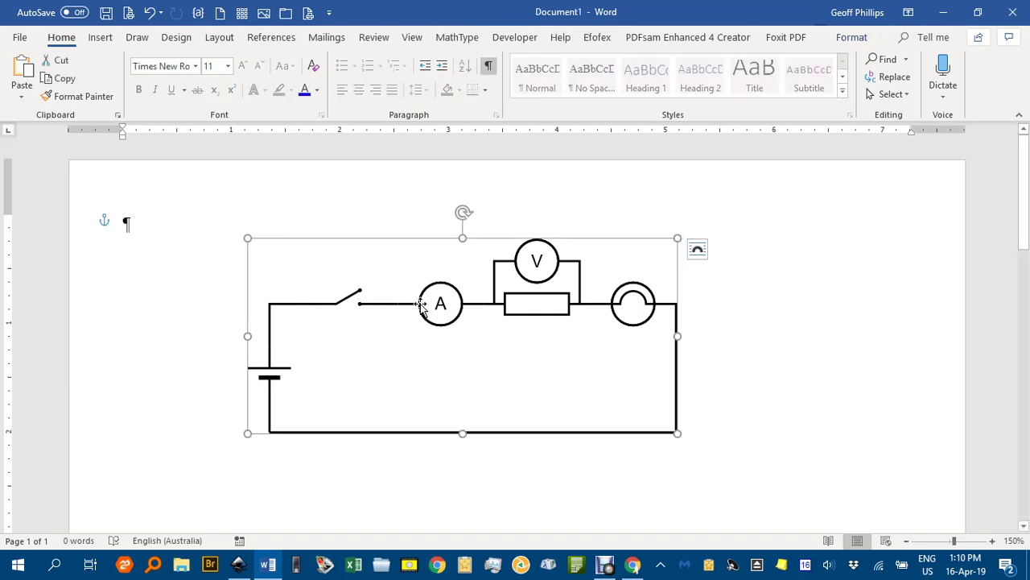
click(128, 222)
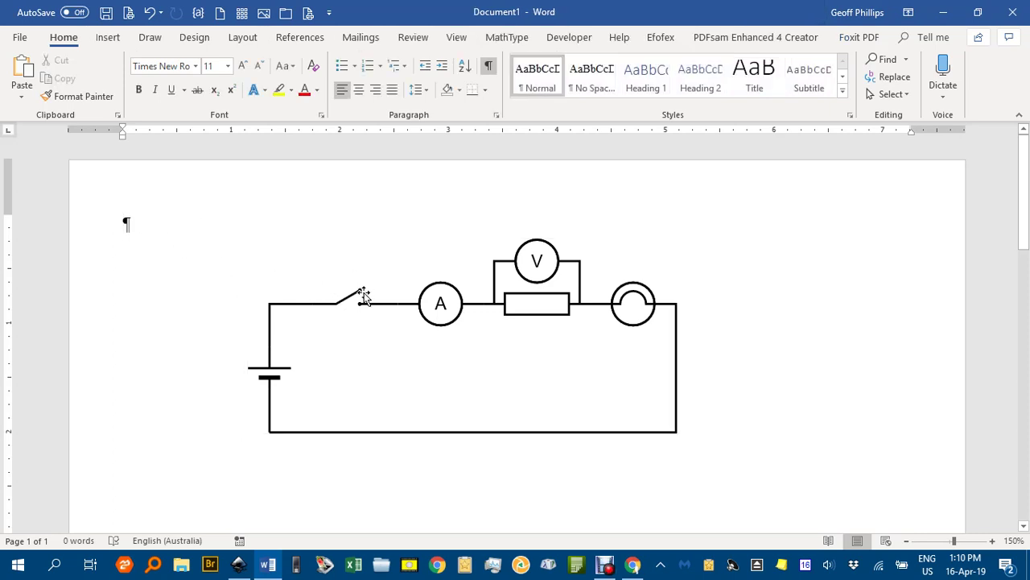
key(Return)
key(Return)
key(Return)
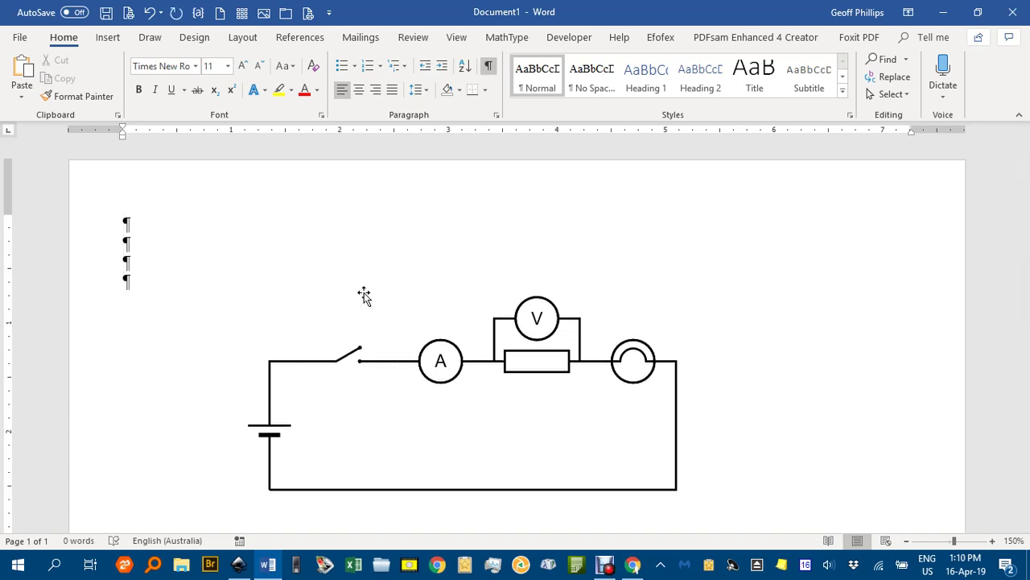
Move the circuit graphic's anchor to the first paragraph of the document
click(424, 359)
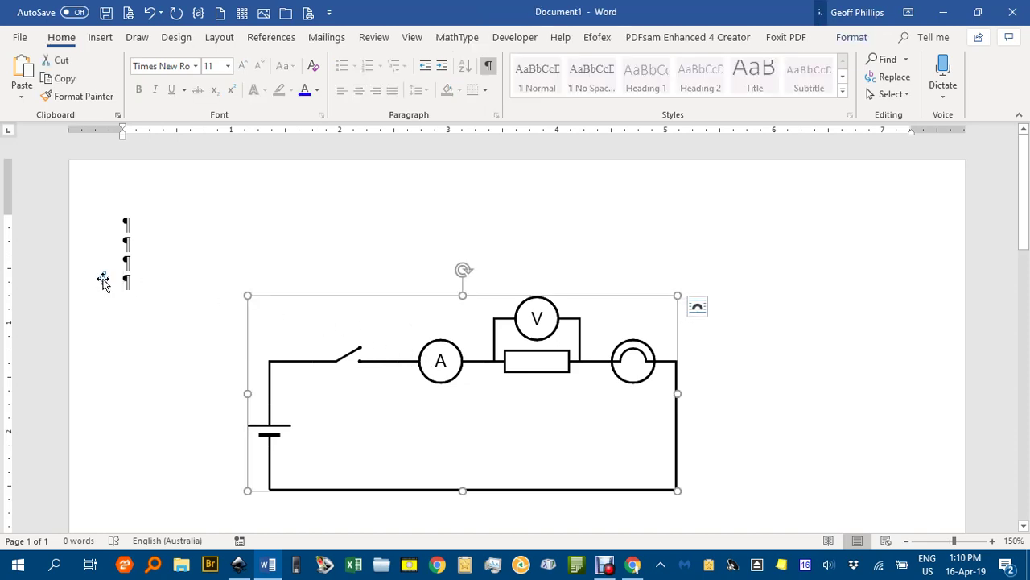
drag(109, 278, 117, 227)
Add thirteen blank paragraphs after the fourth paragraph and write "Text text…." on the last line, below the circuit
click(145, 275)
key(Return)
key(Return)
key(Return)
key(Return)
key(Return)
key(Return)
key(Return)
key(Return)
key(Return)
key(Return)
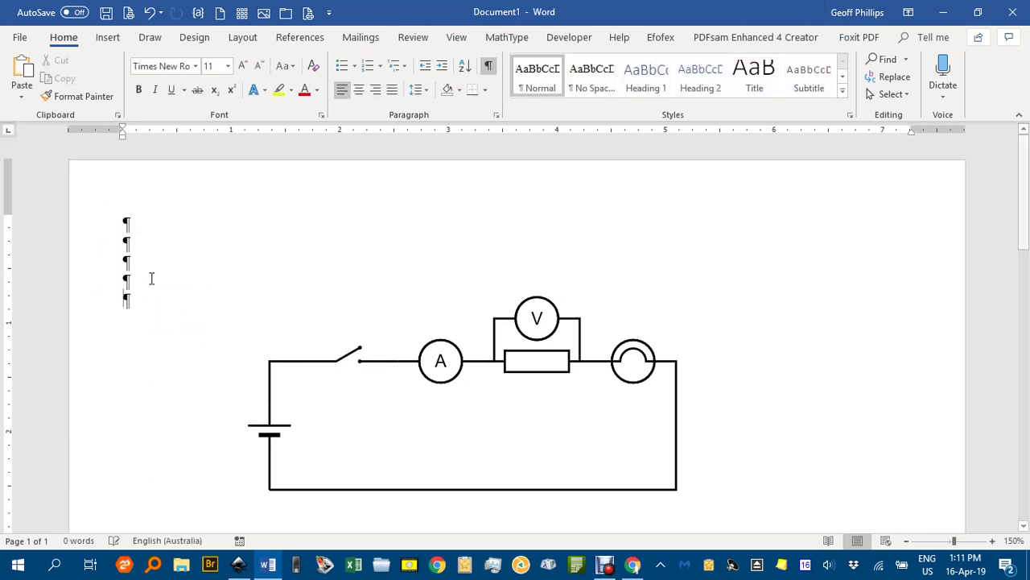
key(Return)
key(Return)
key(Return)
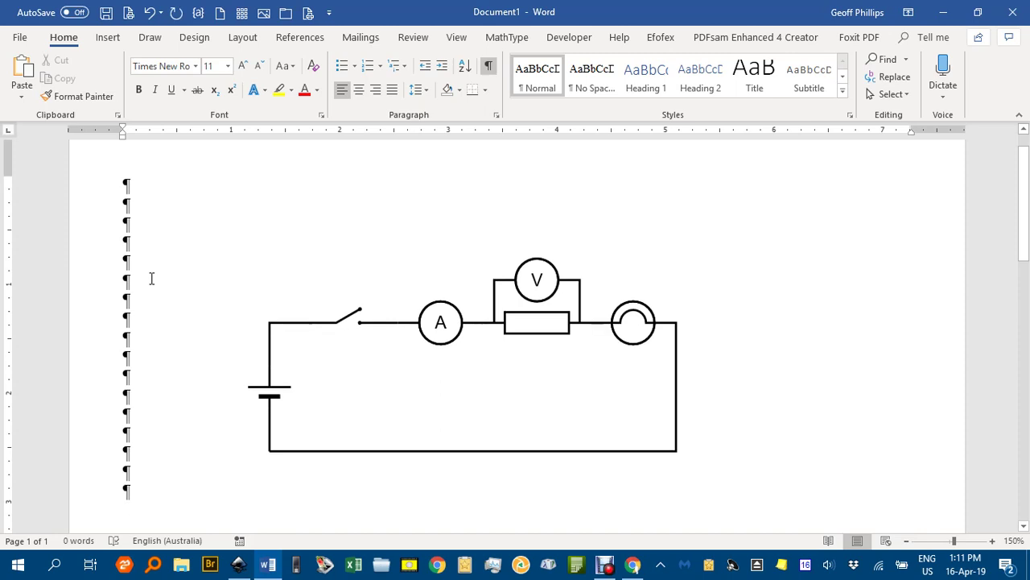
text(Text te)
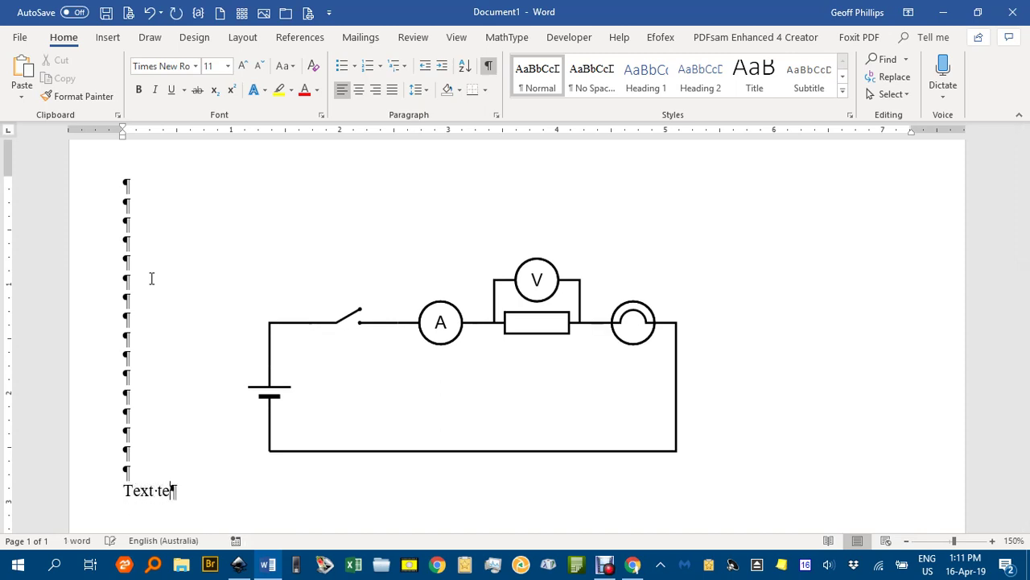
text(xt…....)
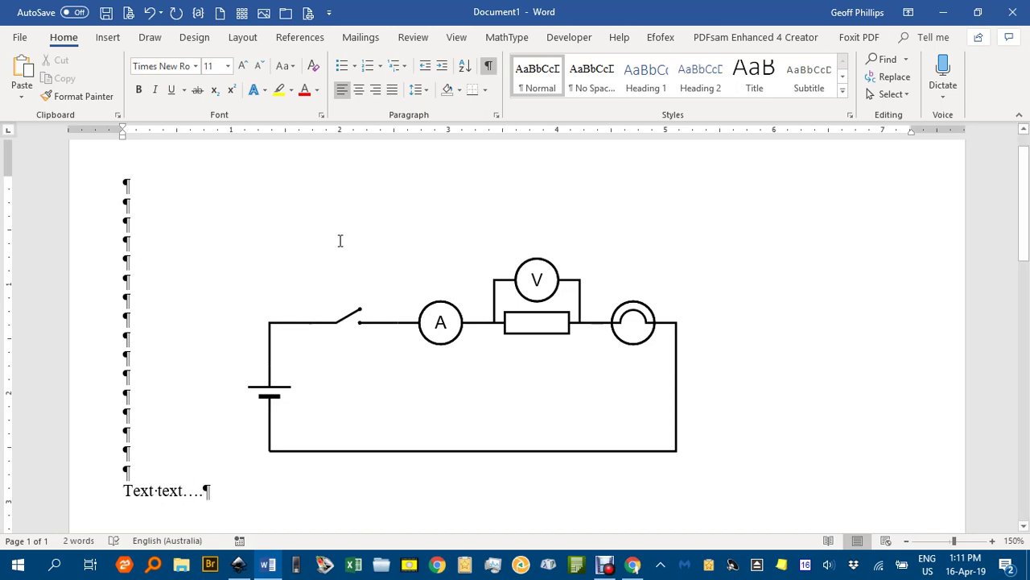
Switch back to Inkscape, deselect the circuit group, and view the full set of circuit symbols on the page
click(238, 565)
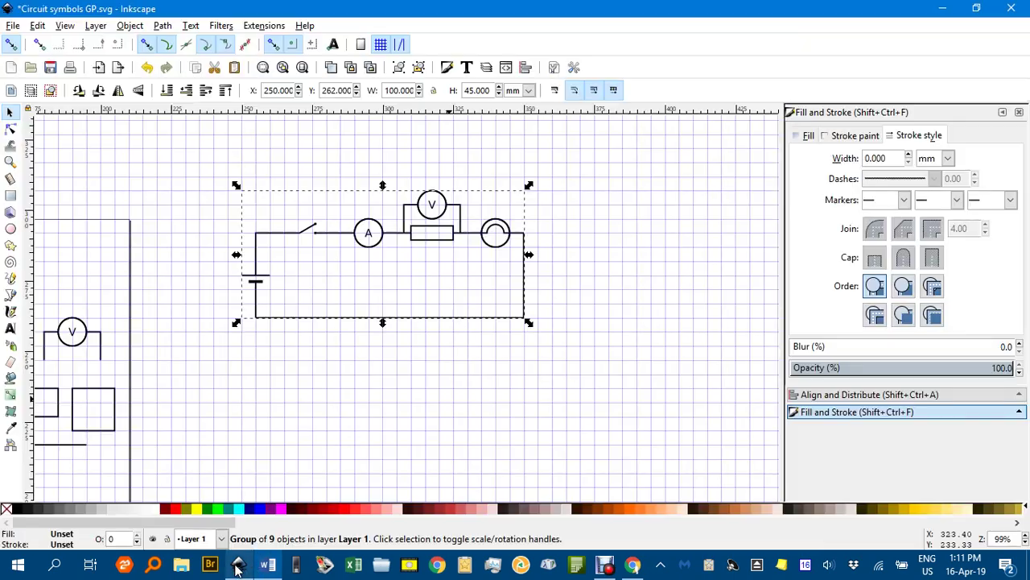
click(323, 383)
drag(295, 398, 820, 344)
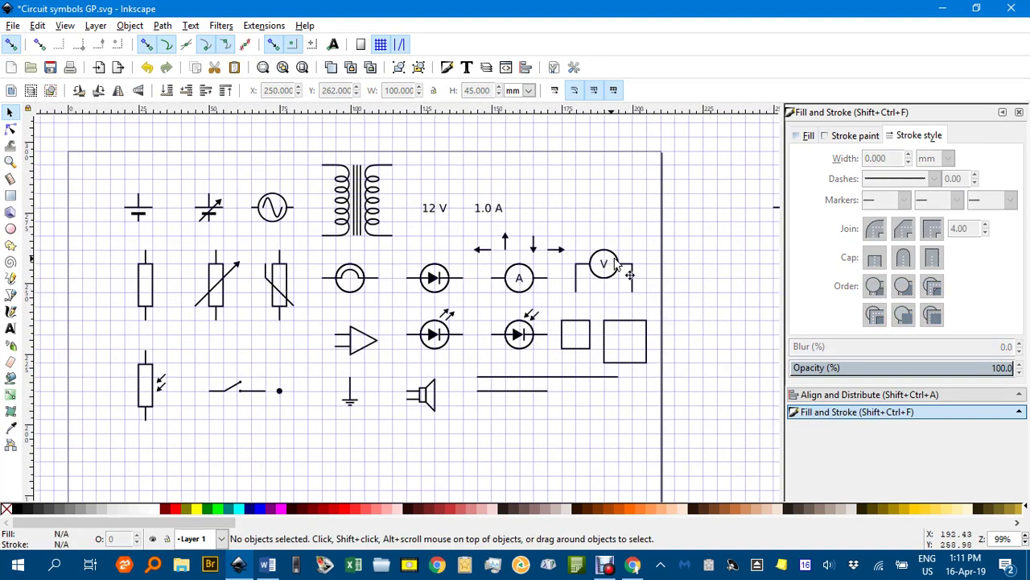
mouse_move(669, 252)
mouse_down()
mouse_move(588, 274)
mouse_move(703, 256)
mouse_up()
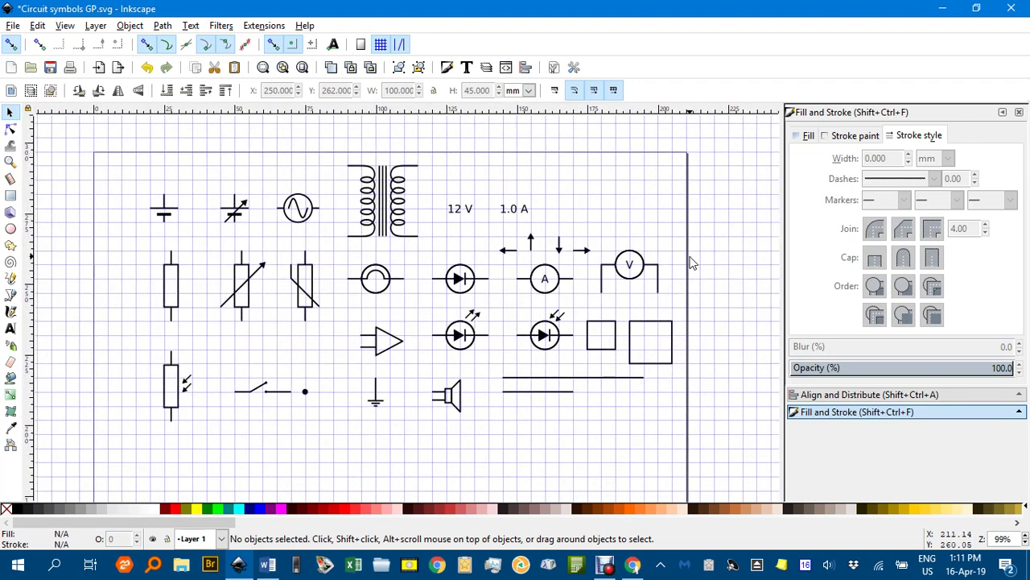